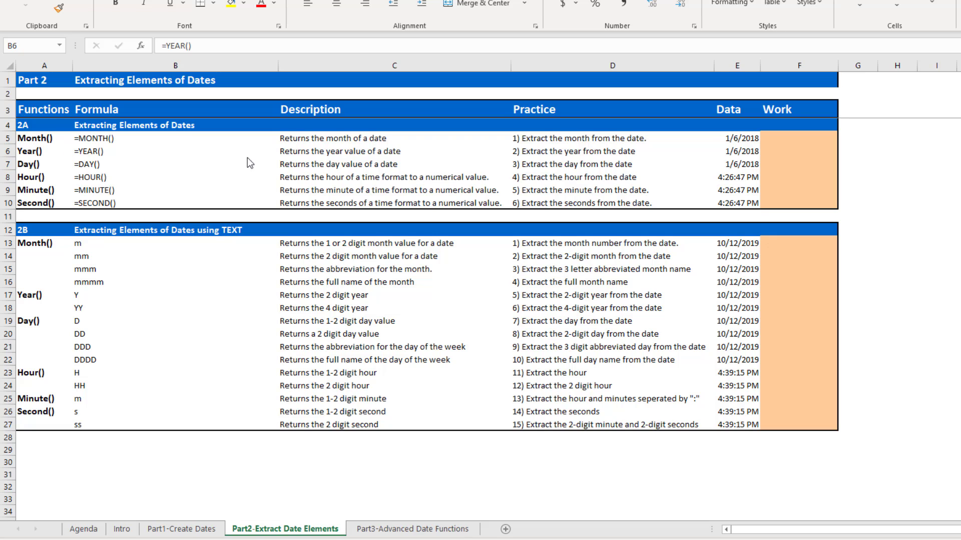
Enter a MONTH formula in F5 that extracts the month from the date in E5.
click(809, 138)
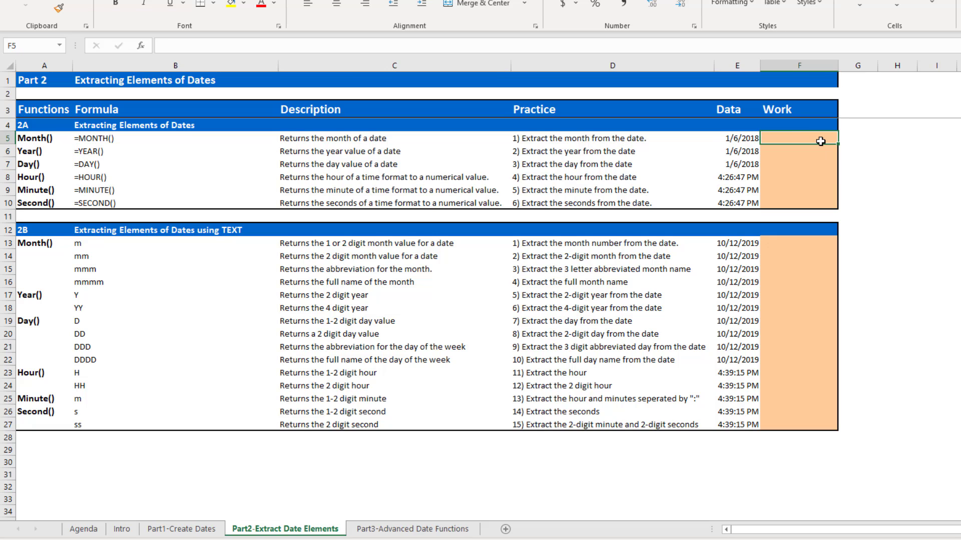
text(=mon)
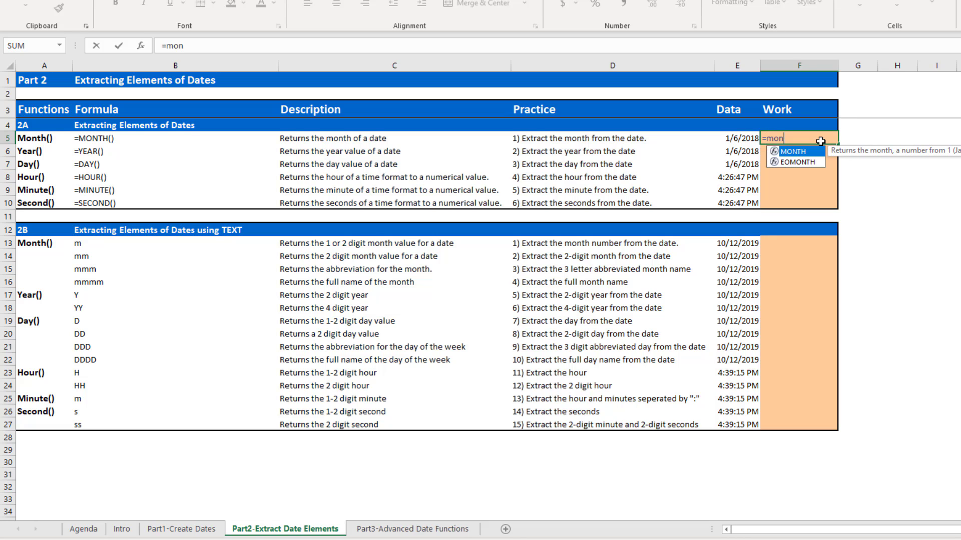
key(Tab)
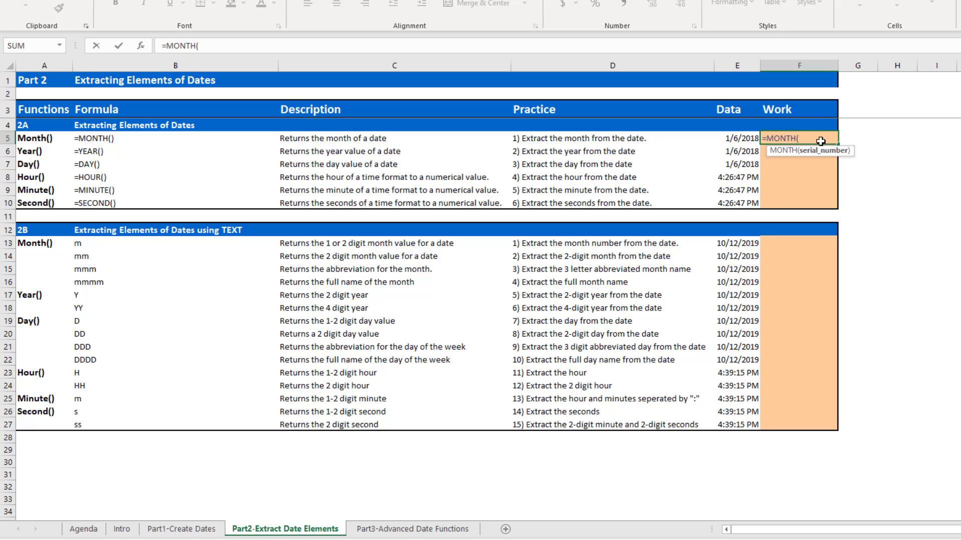
click(745, 138)
text())
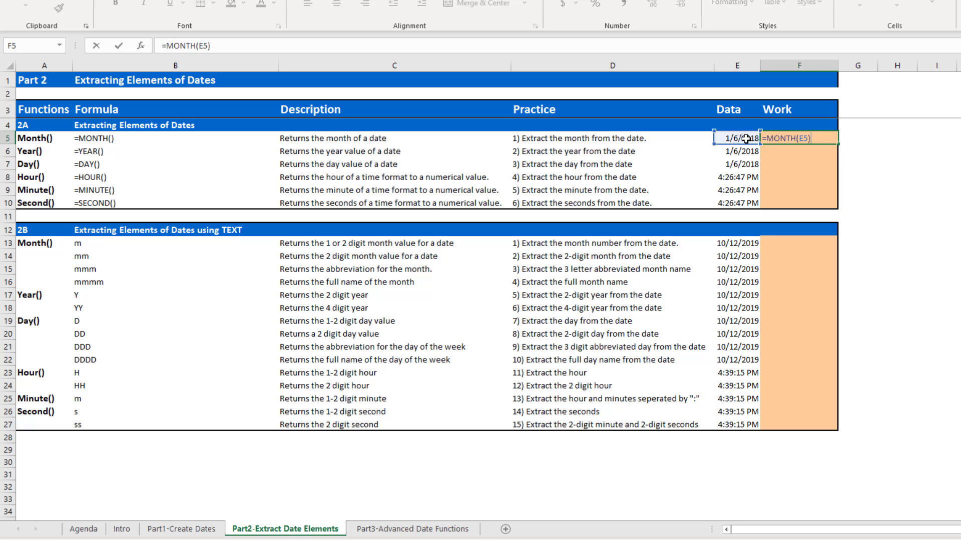
key(Return)
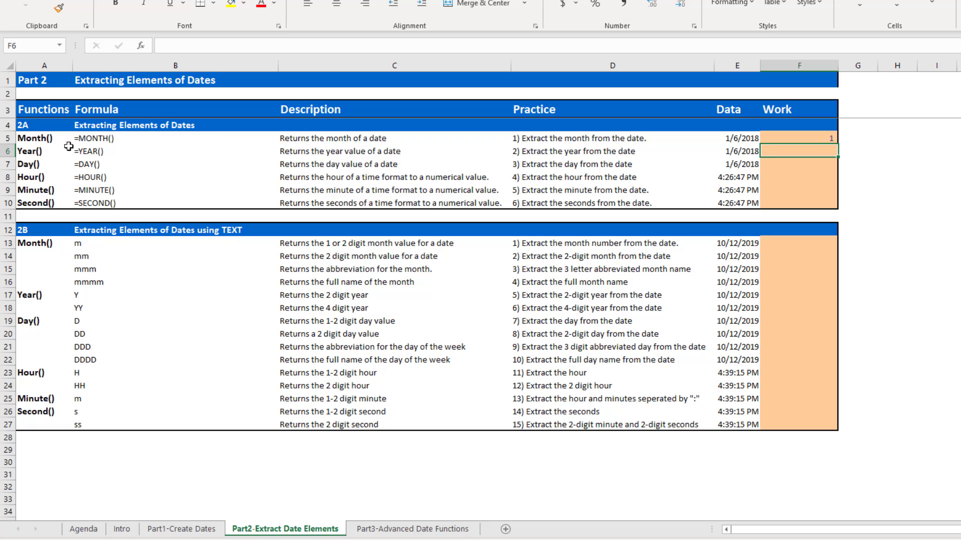
Enter a YEAR formula in F6 that extracts the year from the date in E6.
click(32, 153)
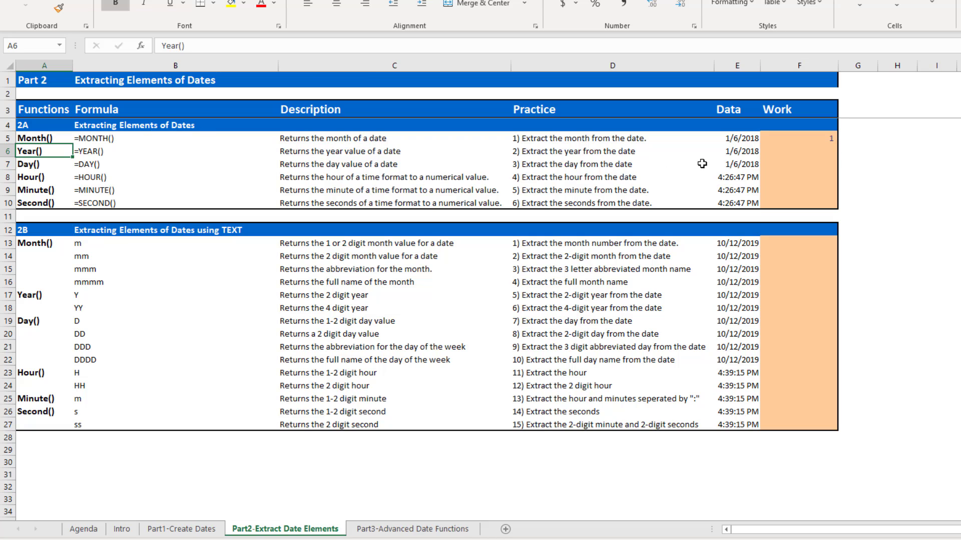
click(824, 151)
text(=yea)
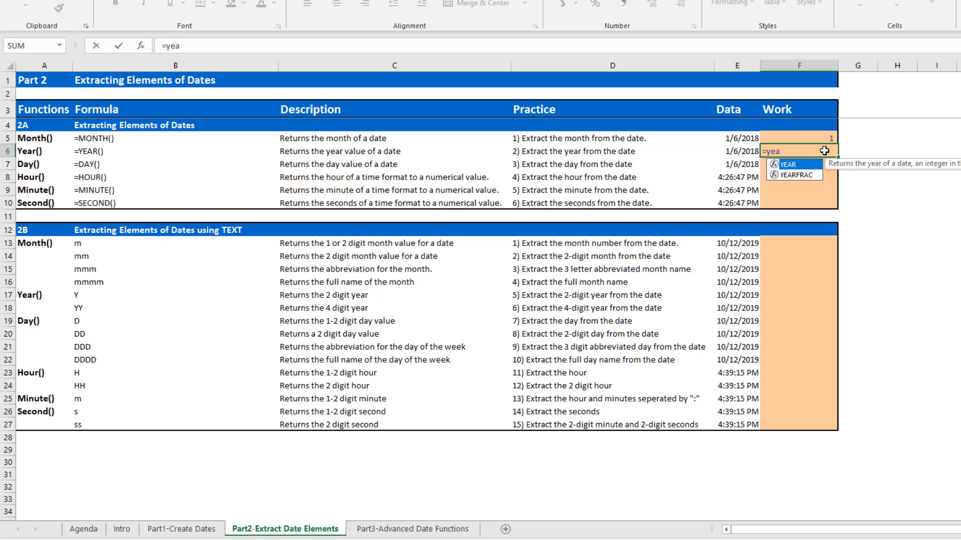
key(Tab)
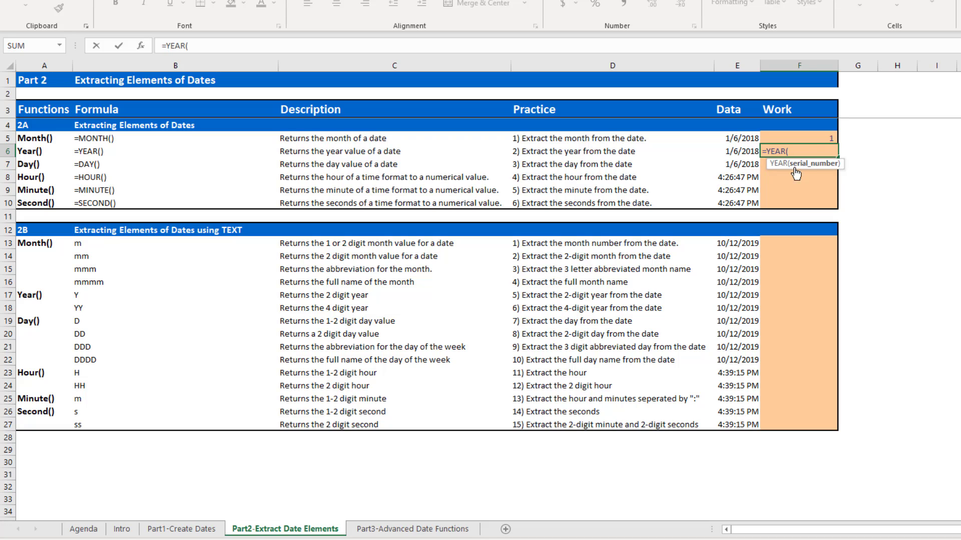
click(741, 151)
key(ctrl+Return)
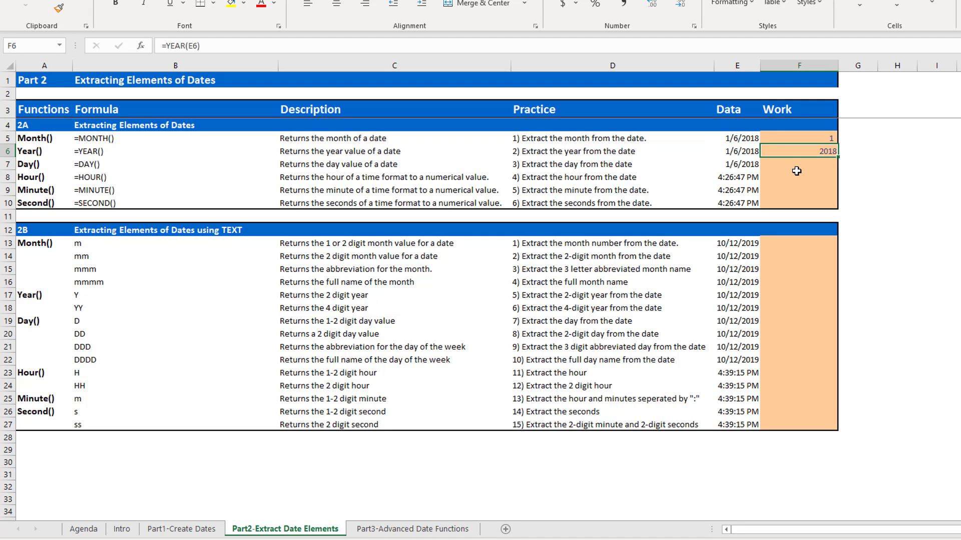
Enter a DAY formula in F7 that extracts the day from the date in E7.
click(799, 165)
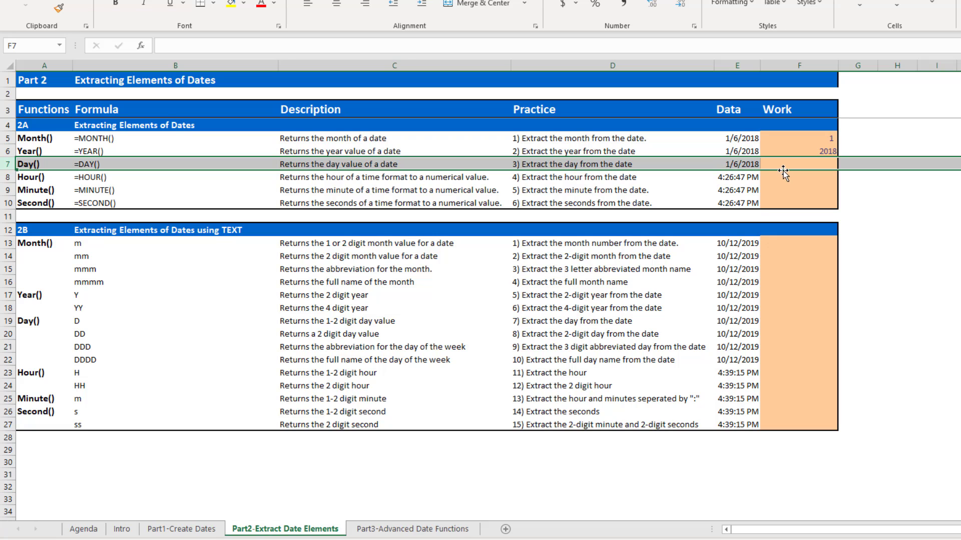
text(=)
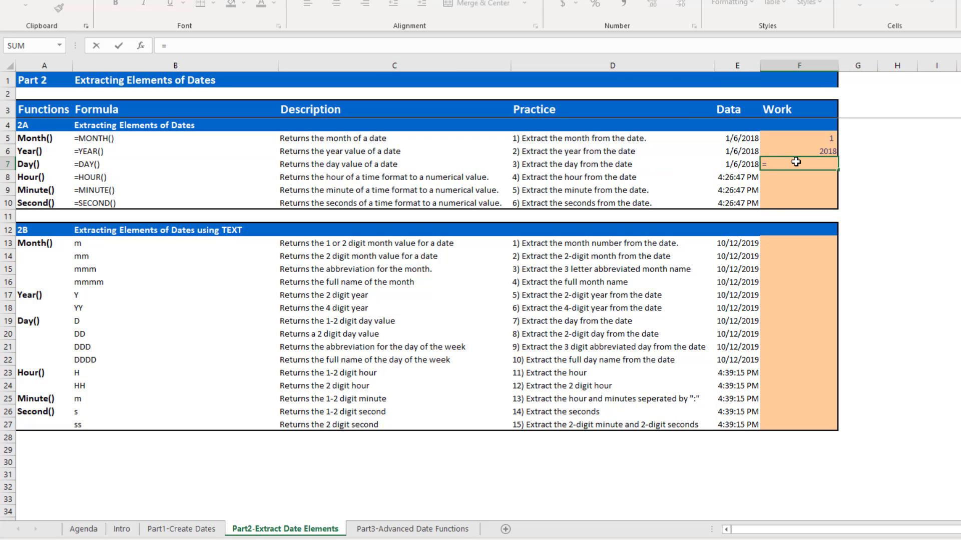
text(day)
key(Tab)
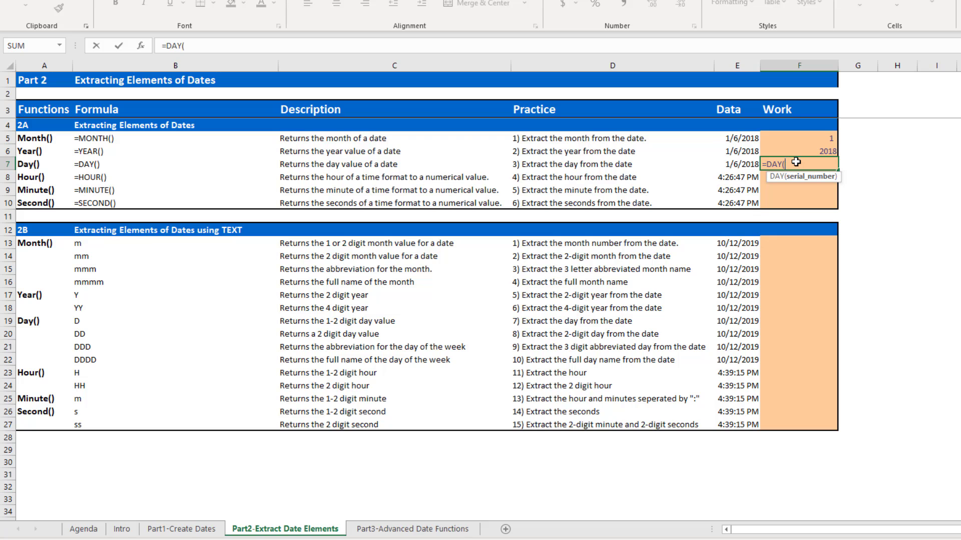
click(749, 168)
text())
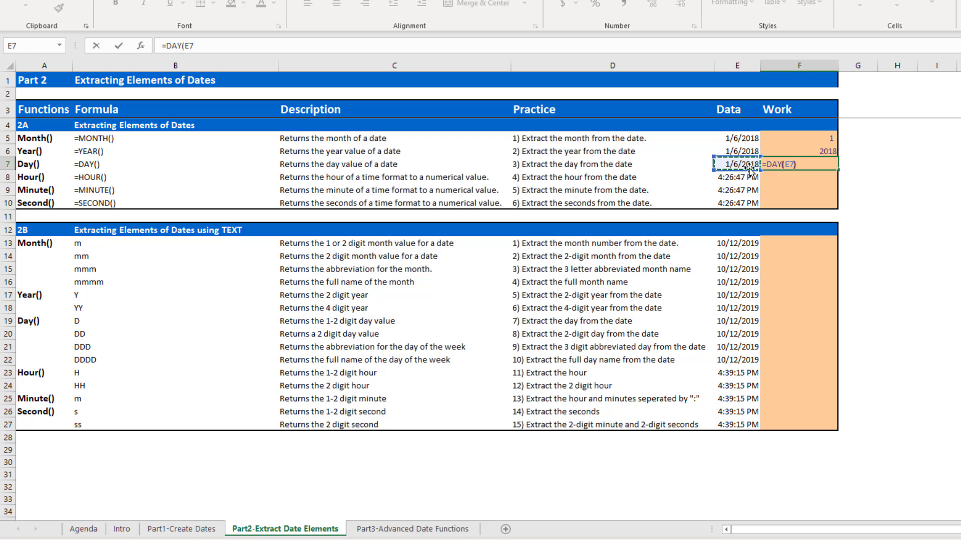
key(Return)
click(813, 162)
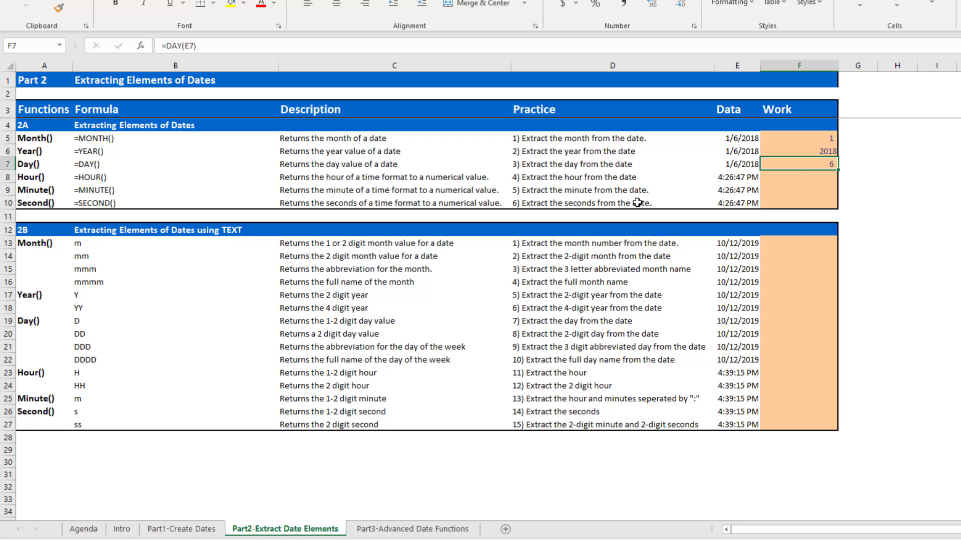
Enter an HOUR formula in F8 that extracts the hour from the time in E8.
click(722, 177)
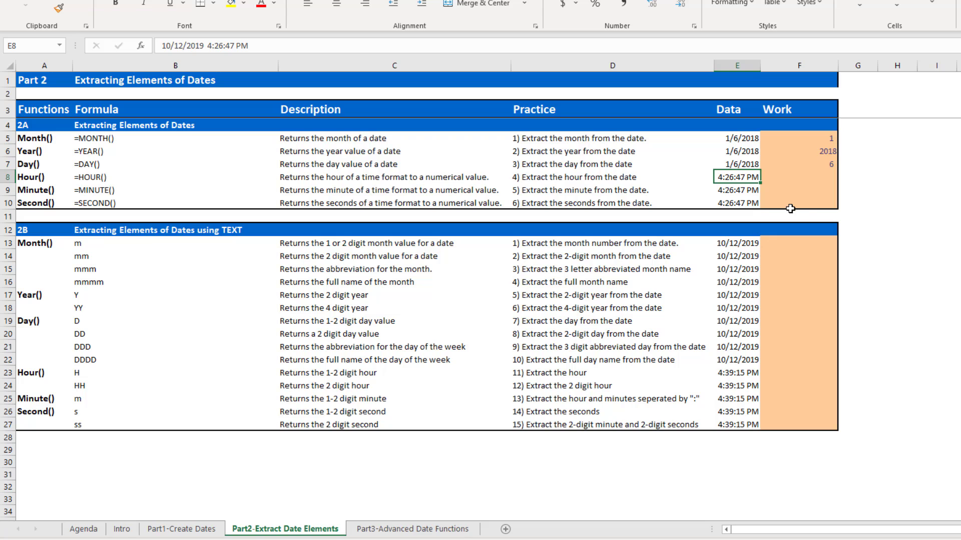
click(783, 179)
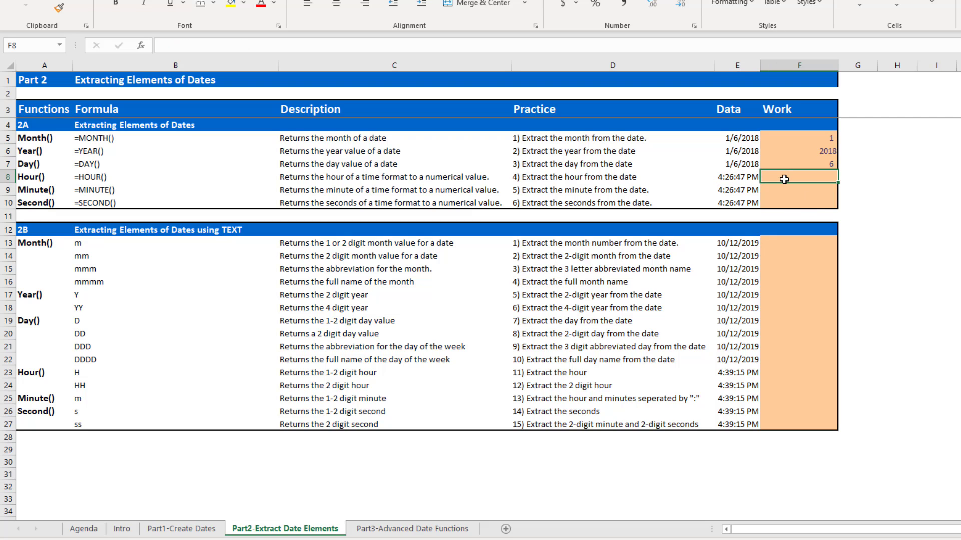
text(=hou)
key(Tab)
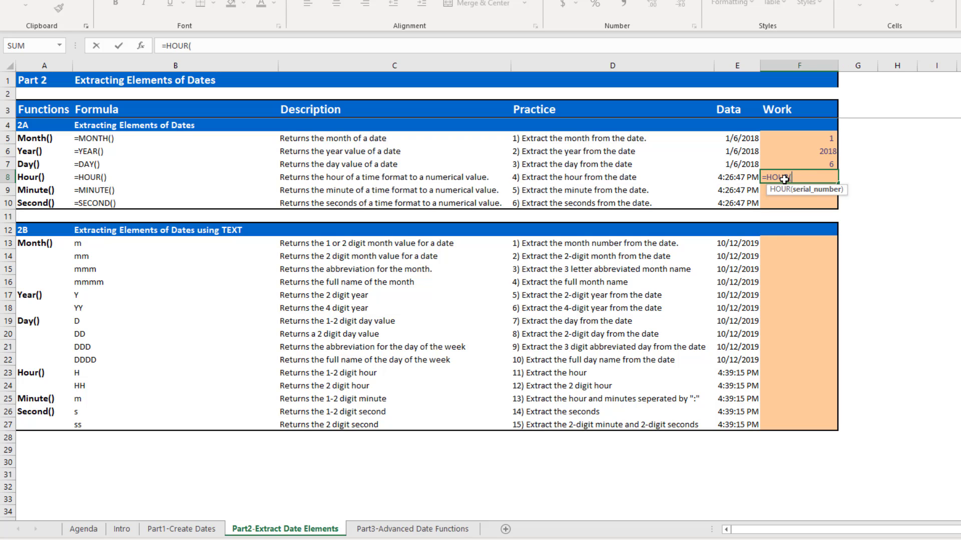
click(732, 178)
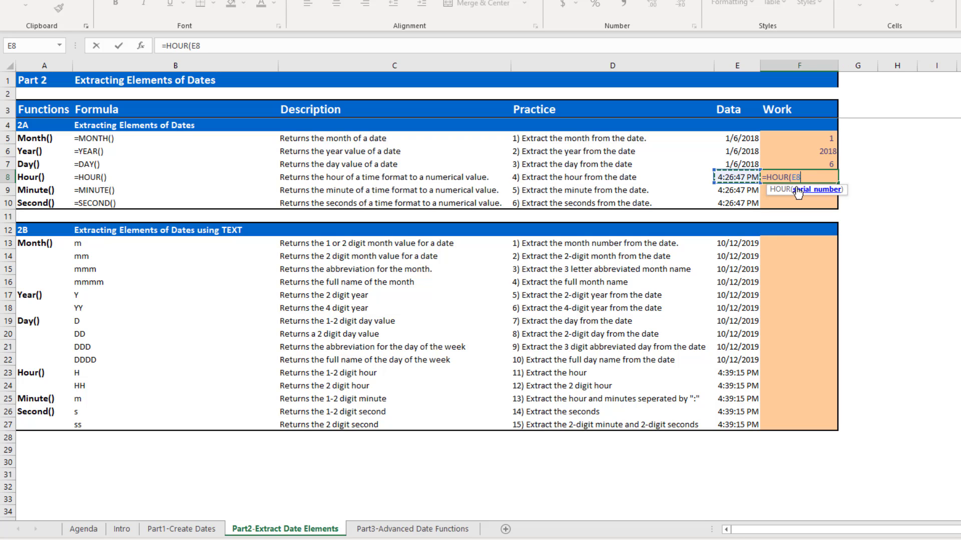
text())
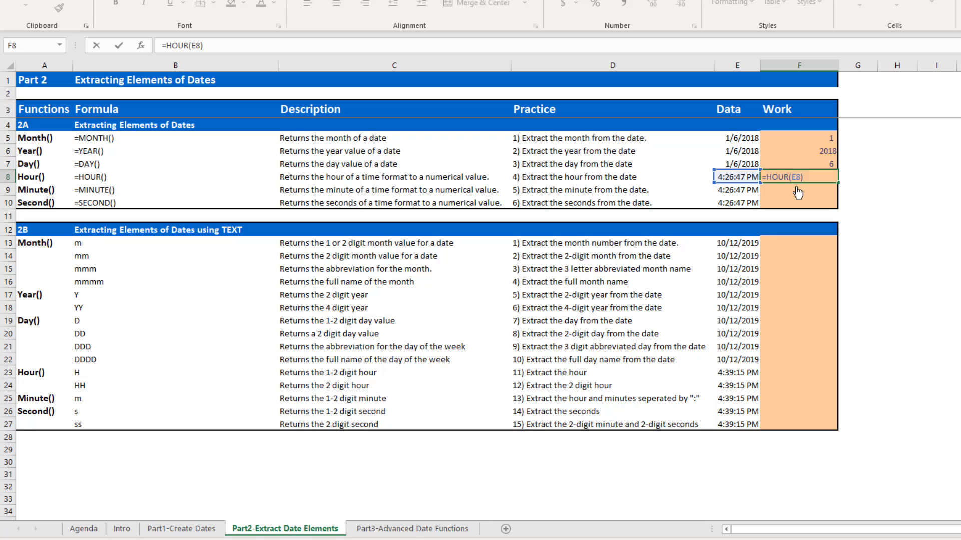
key(ctrl+Return)
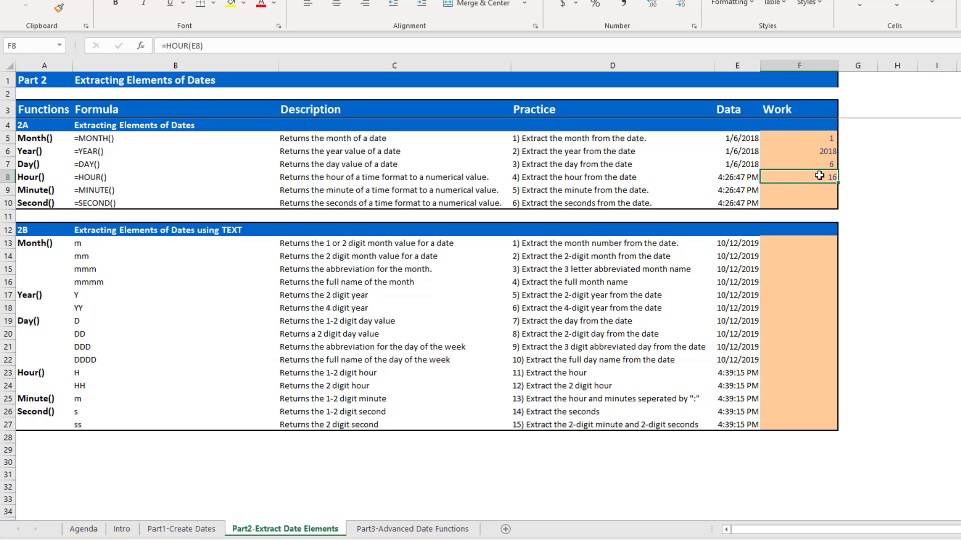
Enter a MINUTE formula in F9 that extracts the minute from the time in E9.
click(30, 193)
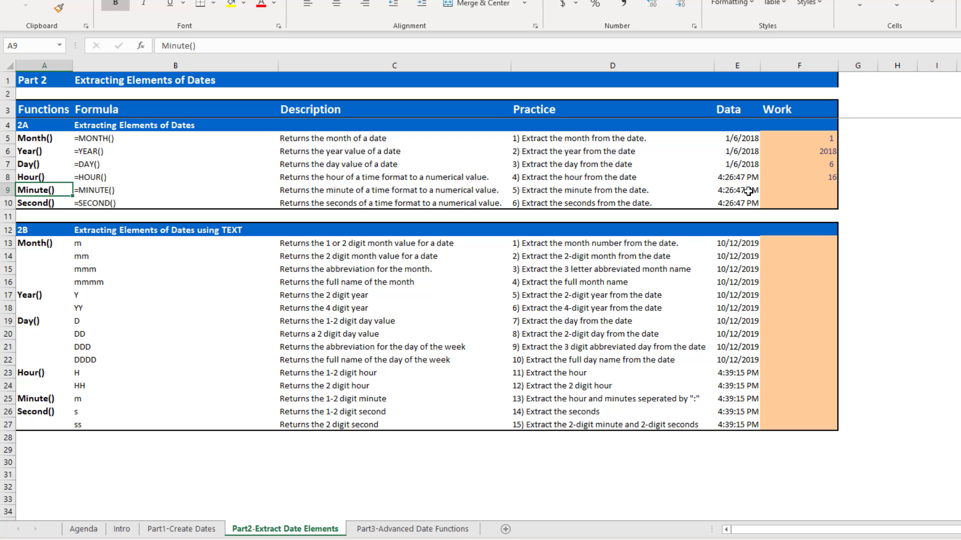
click(805, 196)
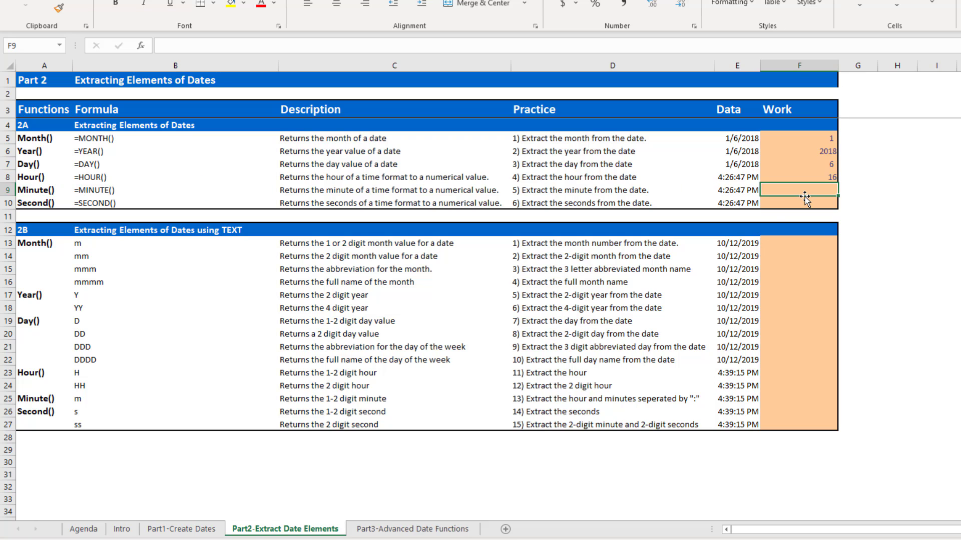
text(=min)
key(Tab)
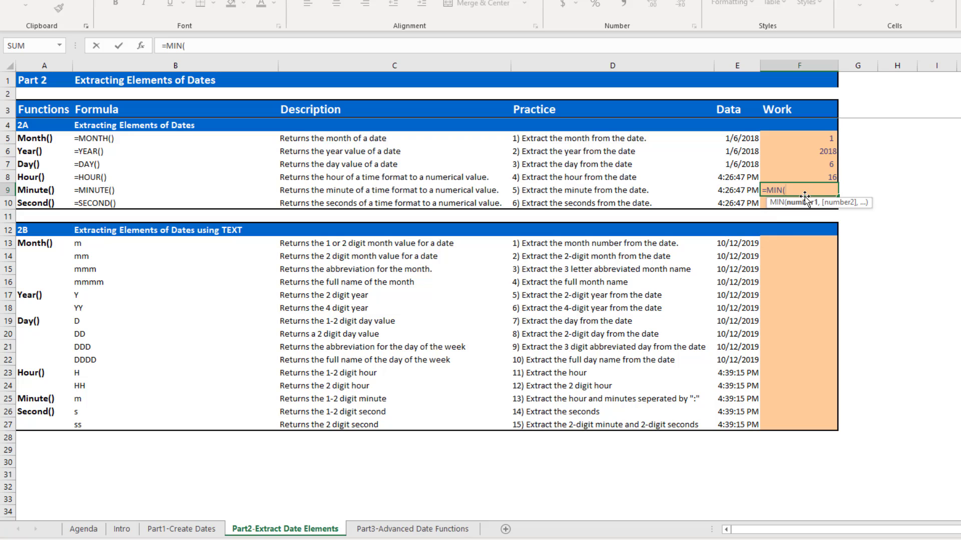
key(BackSpace)
text(UTE()
key(Tab)
key(Left)
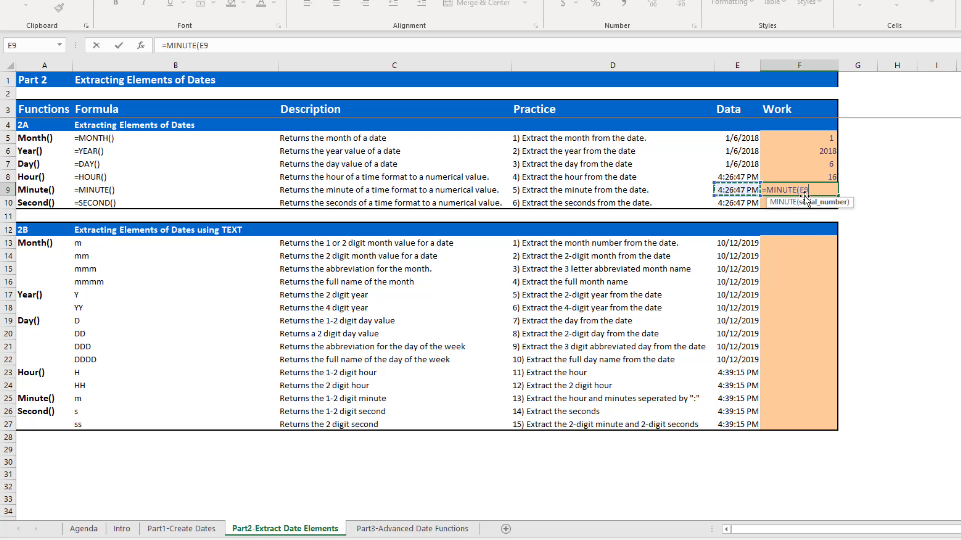
text())
key(Return)
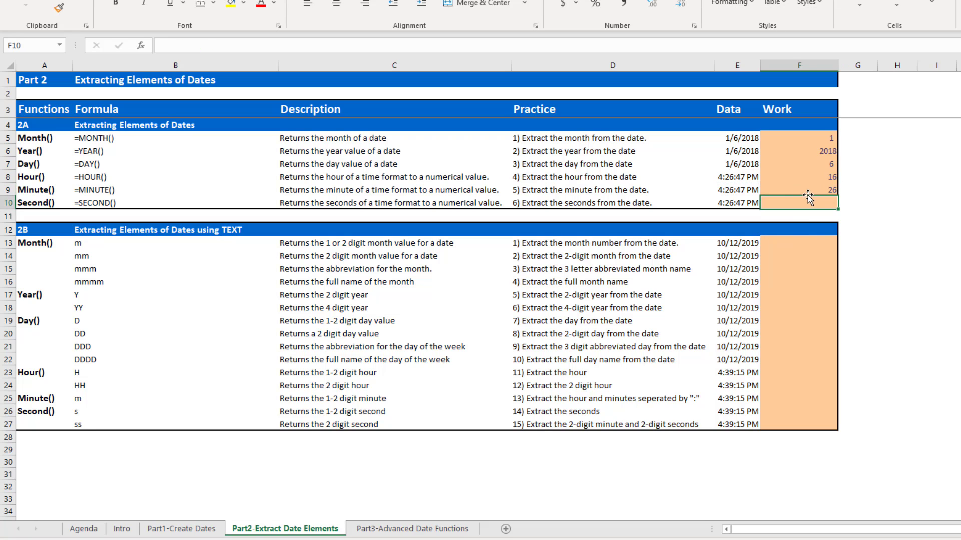
Enter a SECOND formula in F10 that extracts the seconds from the time in E10.
text(=)
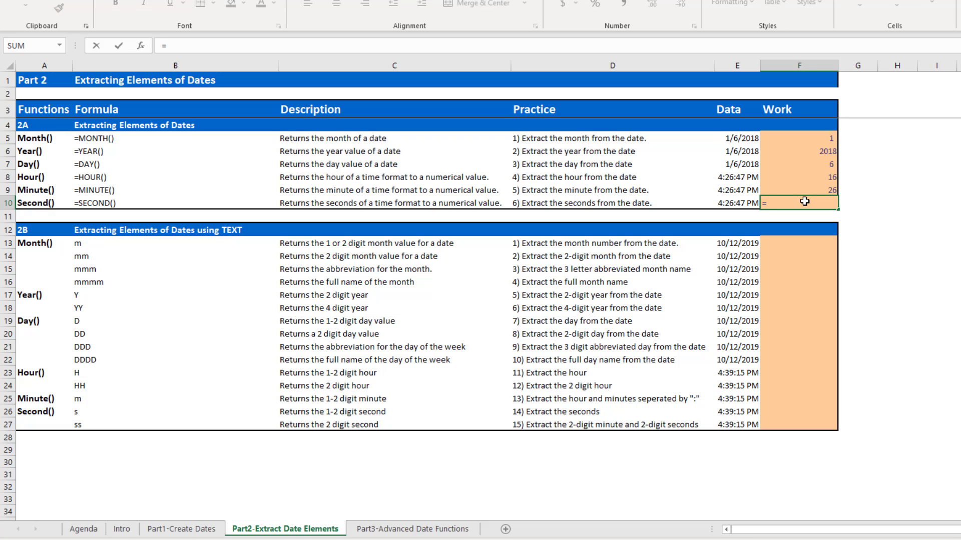
text(secon)
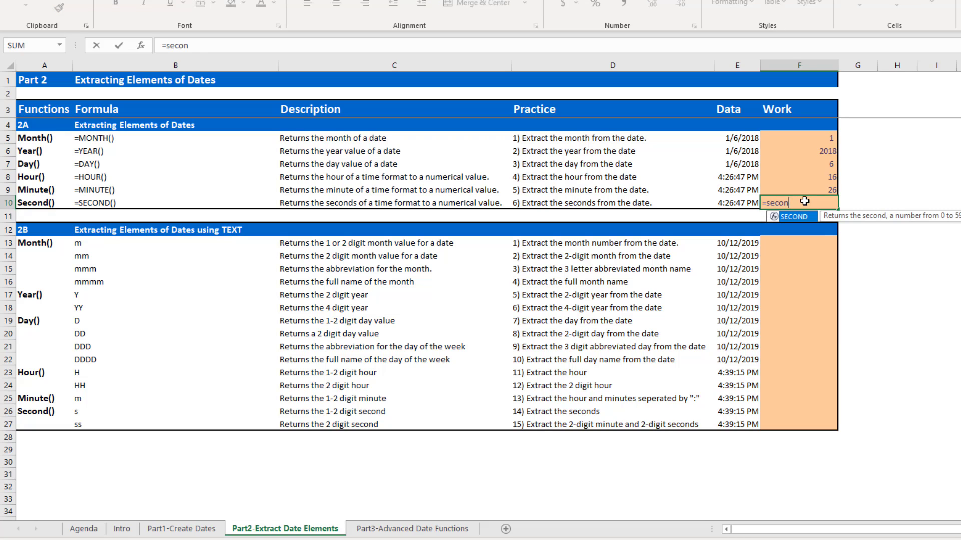
key(Tab)
click(733, 205)
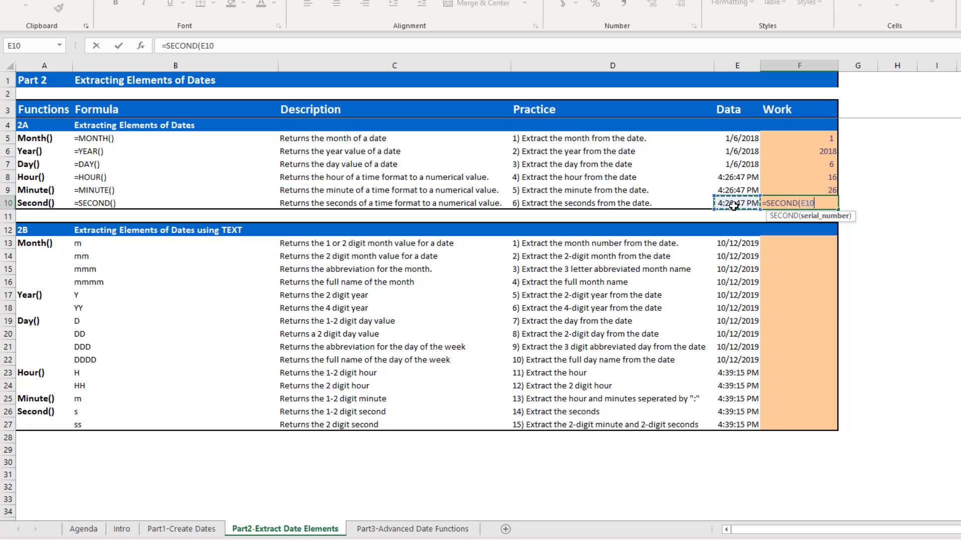
key(Return)
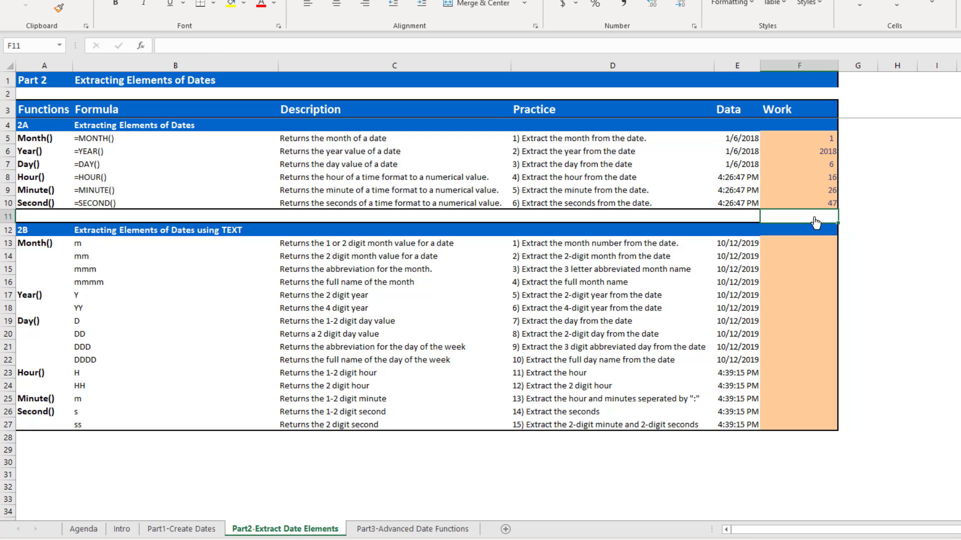
click(815, 205)
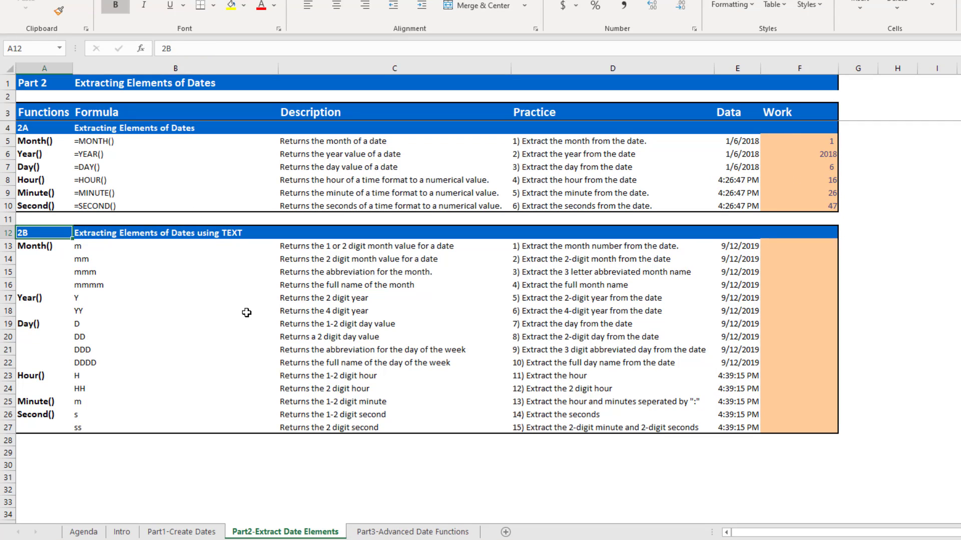
Enter a TEXT formula in F13 that extracts the month number from the date in E13 with the format "m".
click(43, 234)
click(800, 243)
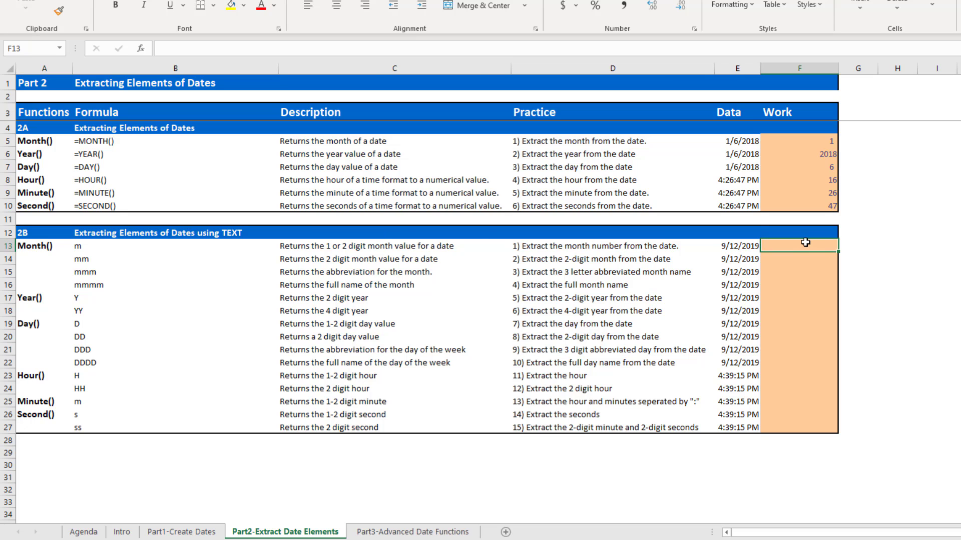
text(=m)
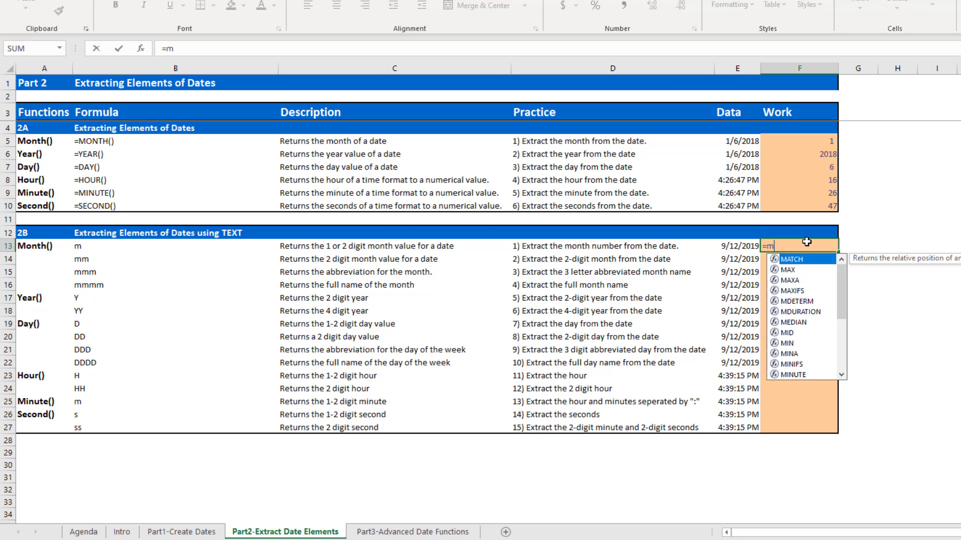
key(BackSpace)
text(tex)
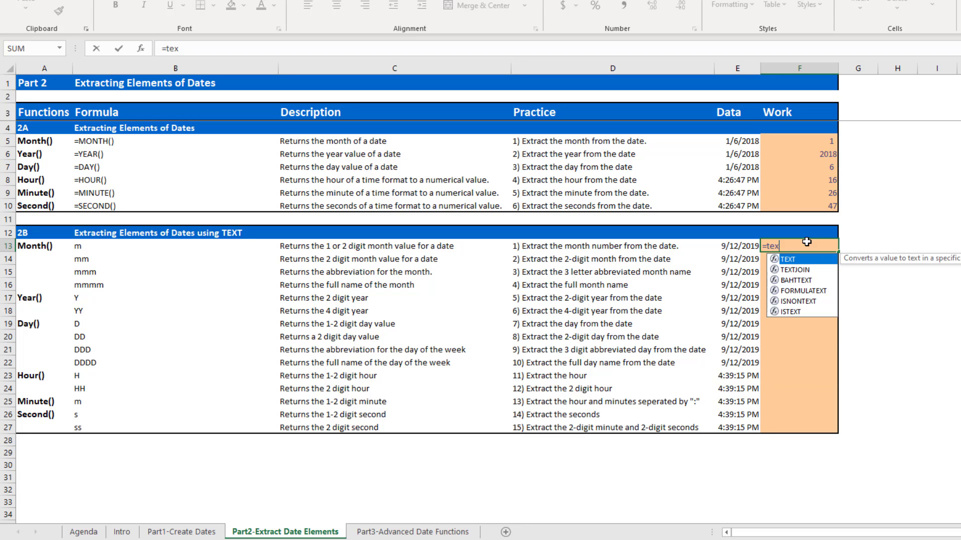
key(Tab)
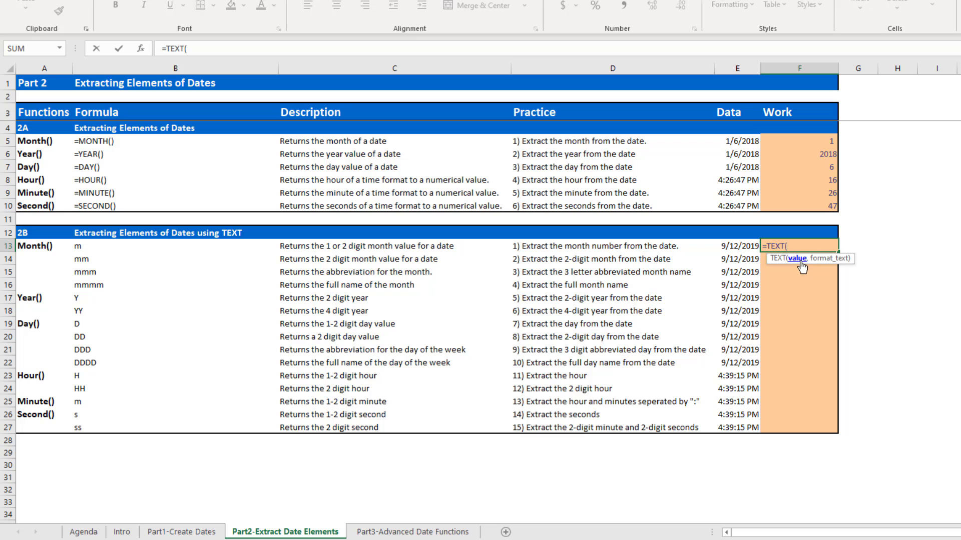
click(734, 245)
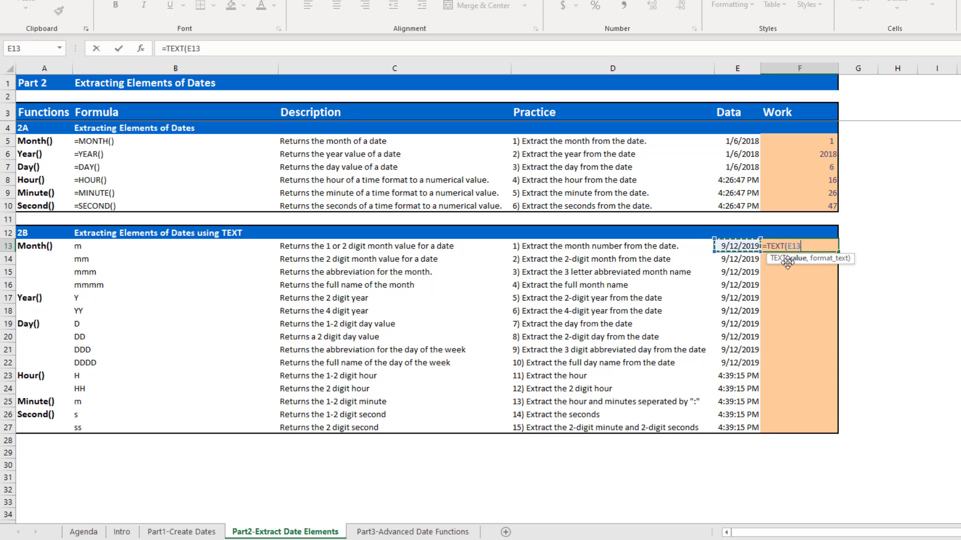
text(,)
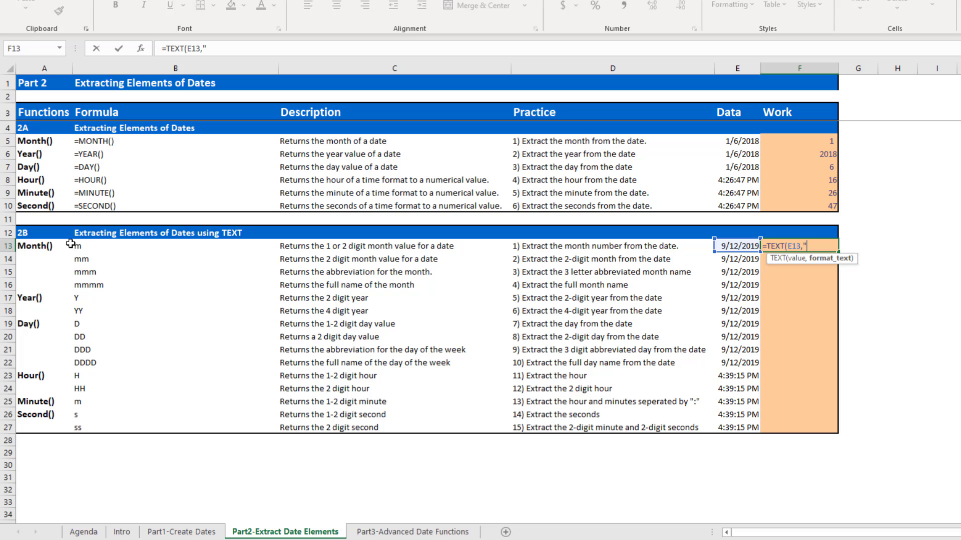
text(m"))
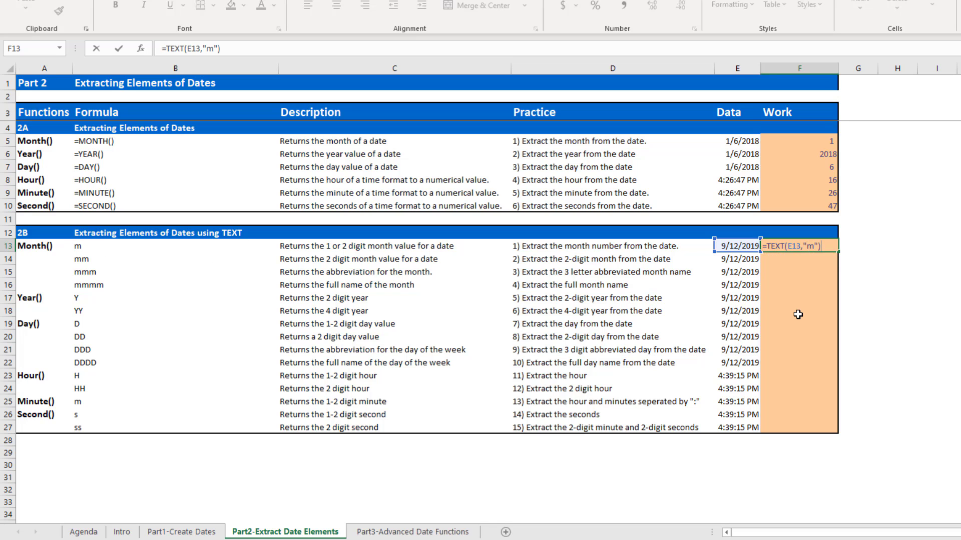
key(Return)
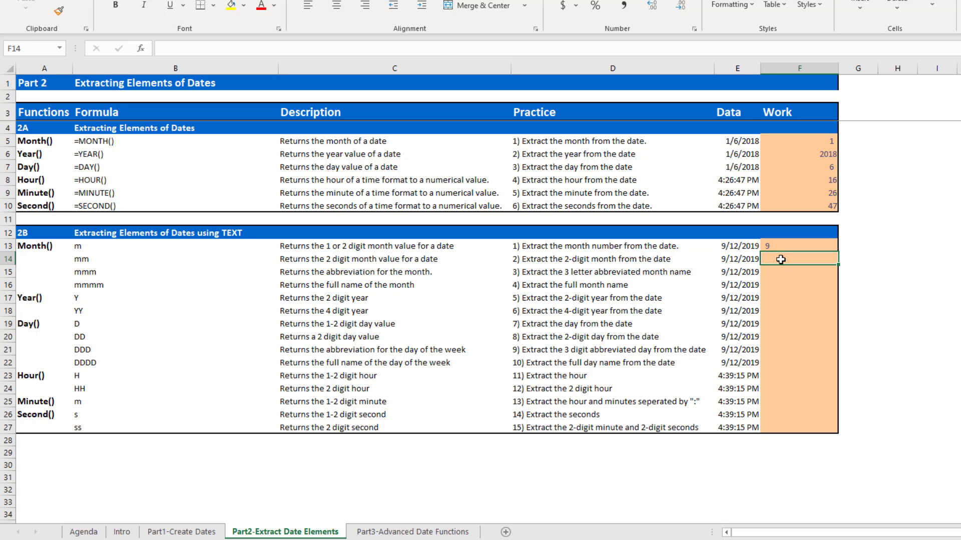
Enter a TEXT formula in F14 that extracts the 2-digit month from the date in E14 with the format "mm".
text(=tex)
key(Tab)
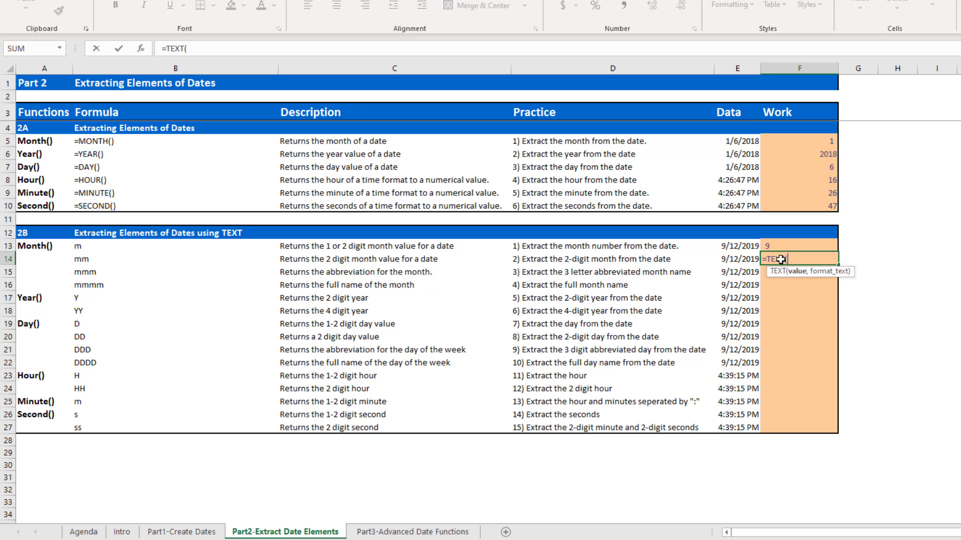
key(Left)
text(,)
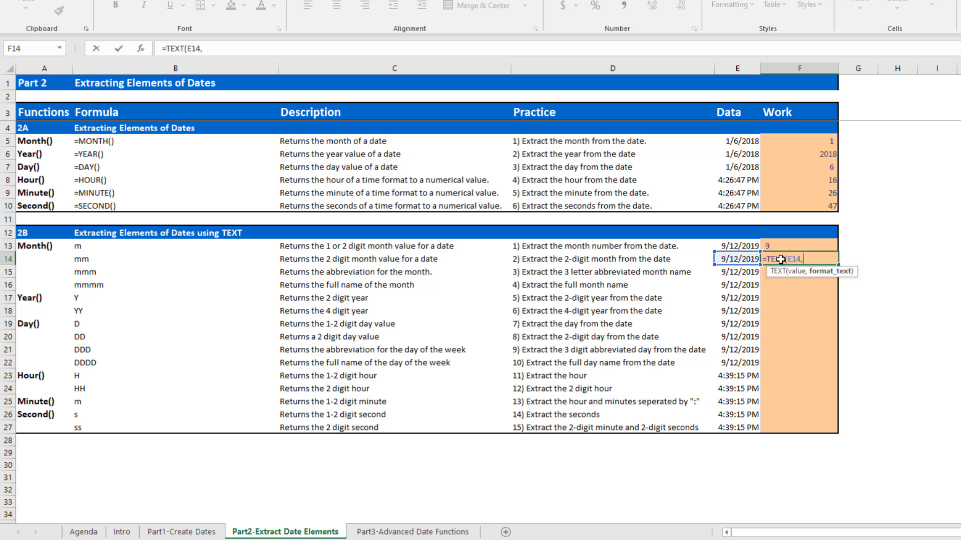
text("mm"()
key(ctrl+Return)
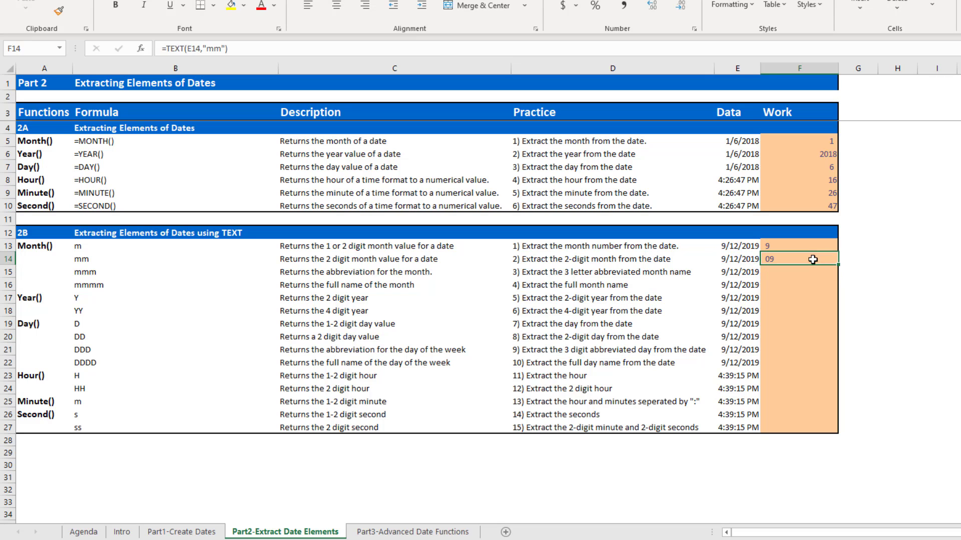
Enter a TEXT formula in F15 that extracts the abbreviated month name from the date in E15 with the format "mmm".
click(784, 272)
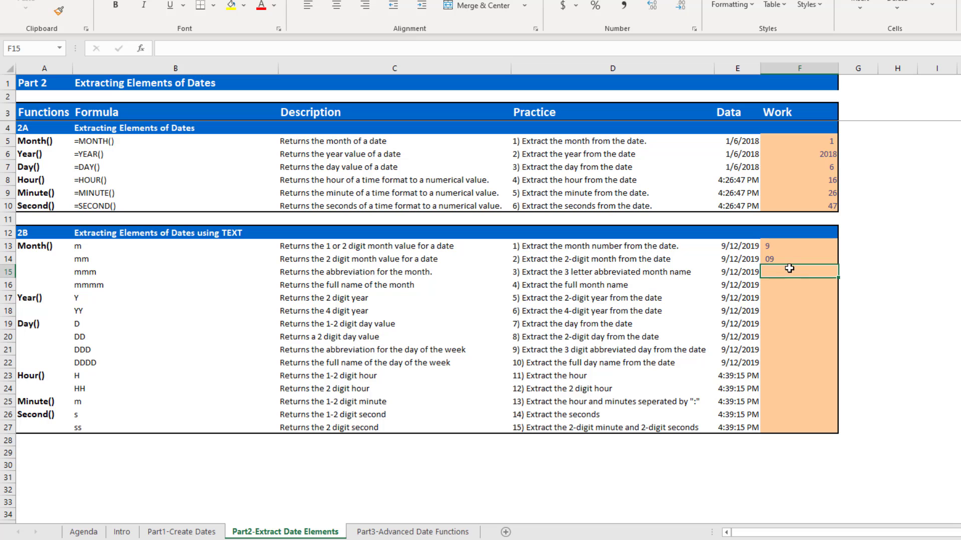
text(=)
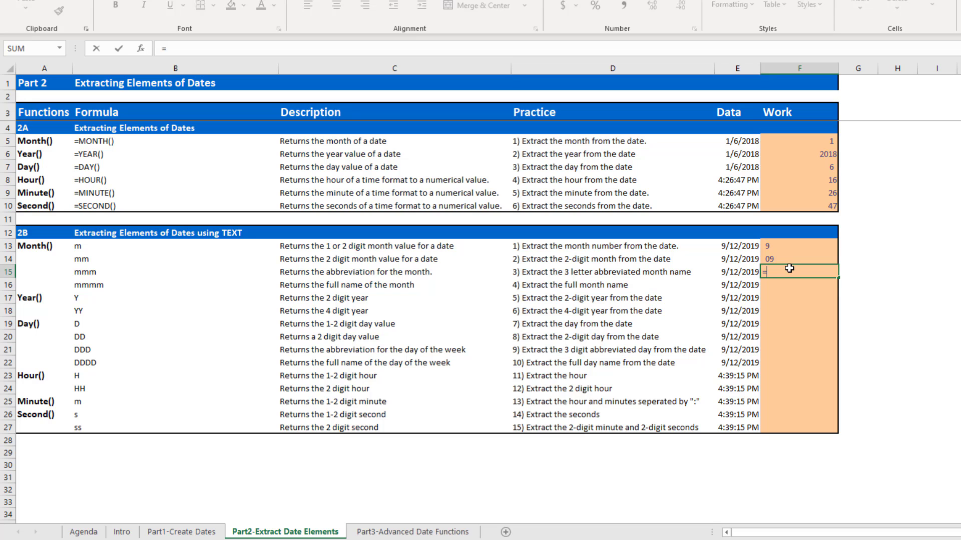
text(te)
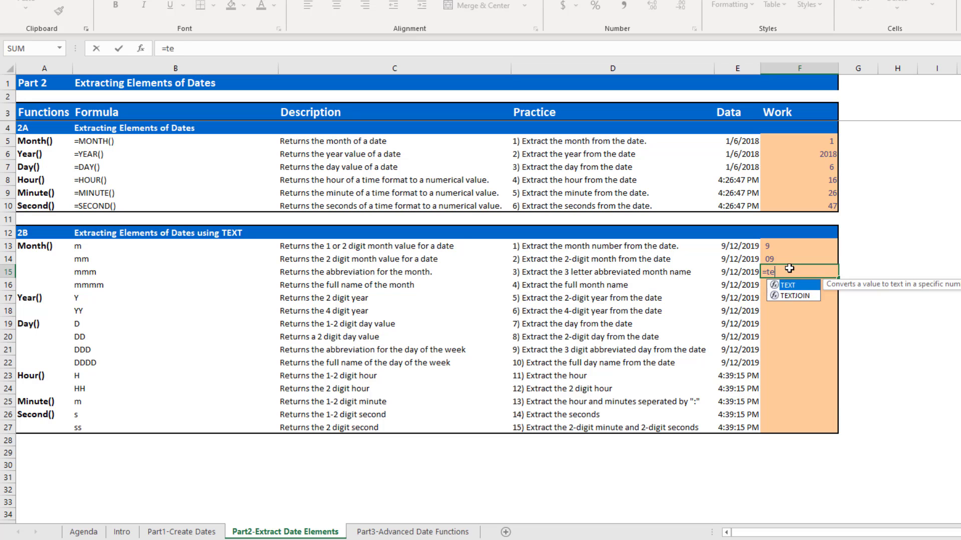
key(Tab)
key(Left)
text(,)
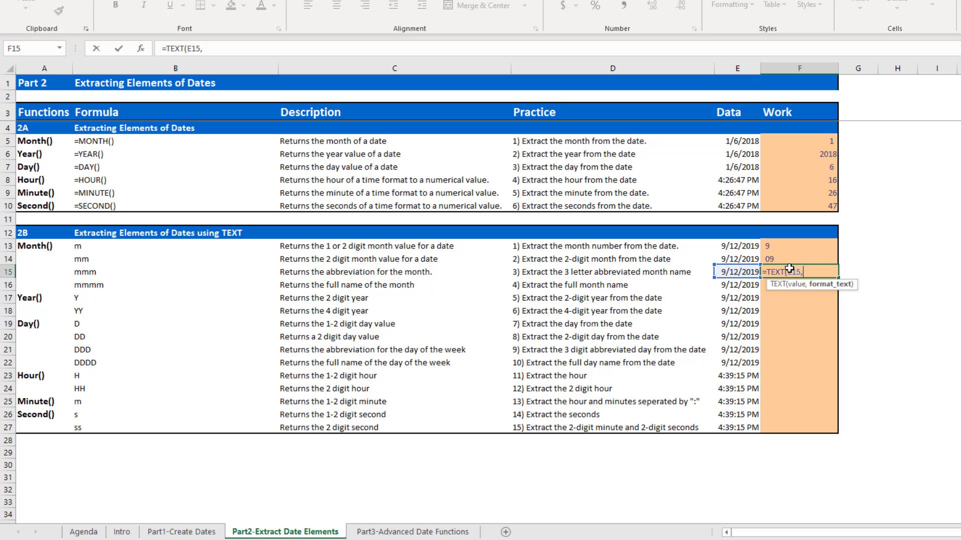
text("mmm"))
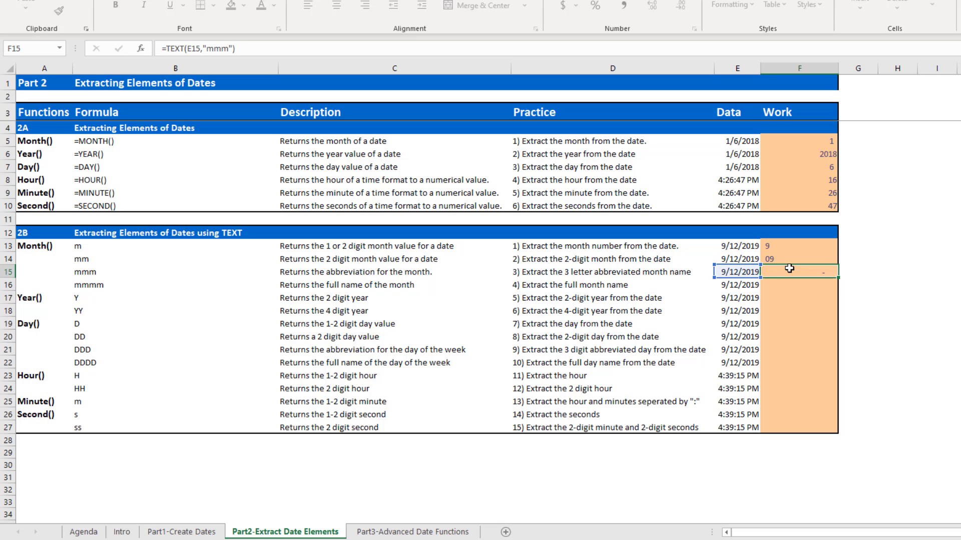
key(Return)
key(Up)
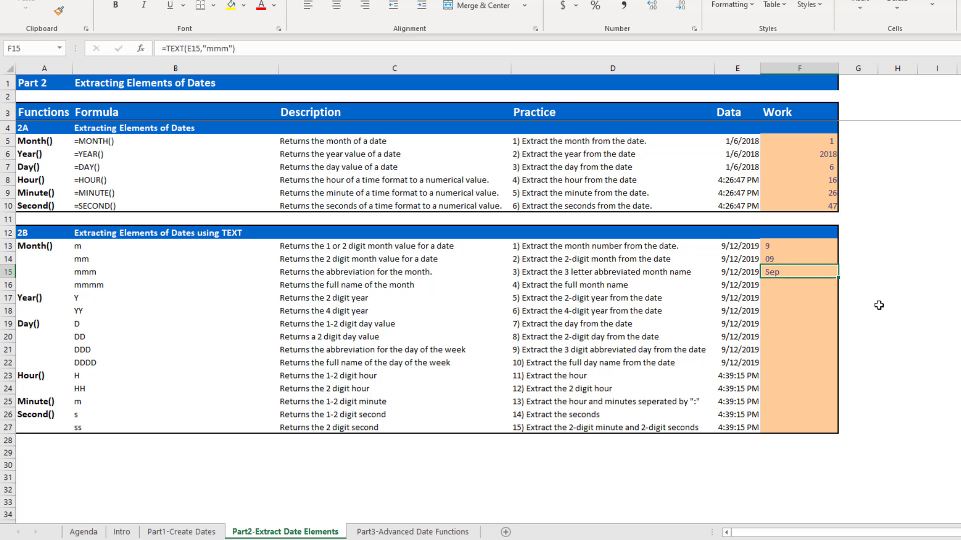
Enter a TEXT formula in F16 that extracts the full month name from the date in E16 with the format "mmmm".
click(791, 287)
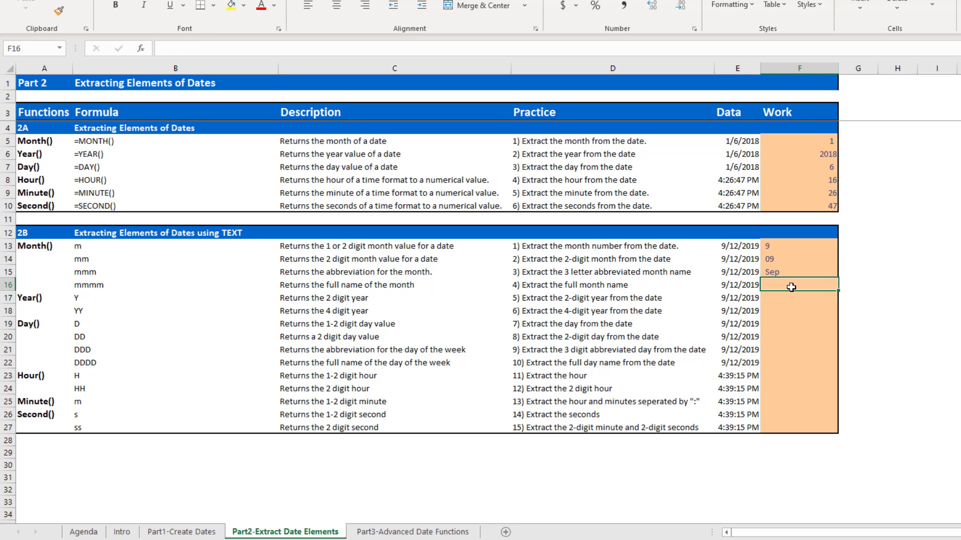
text(=tex)
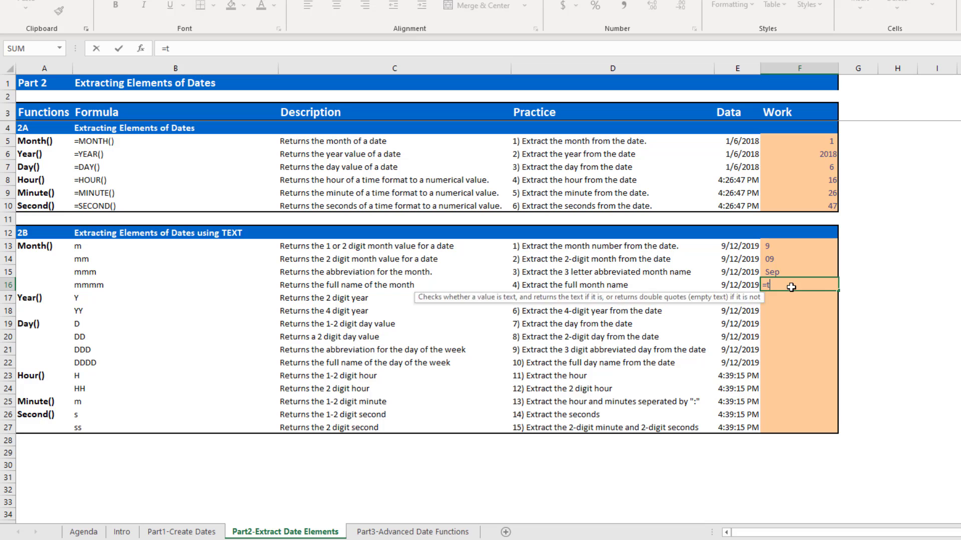
key(Tab)
key(Left)
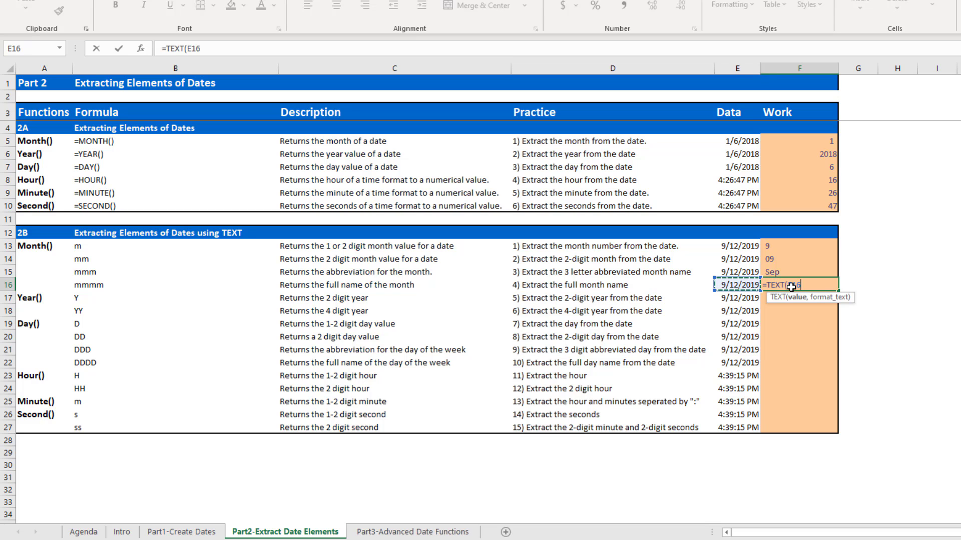
text(,"mmmm)
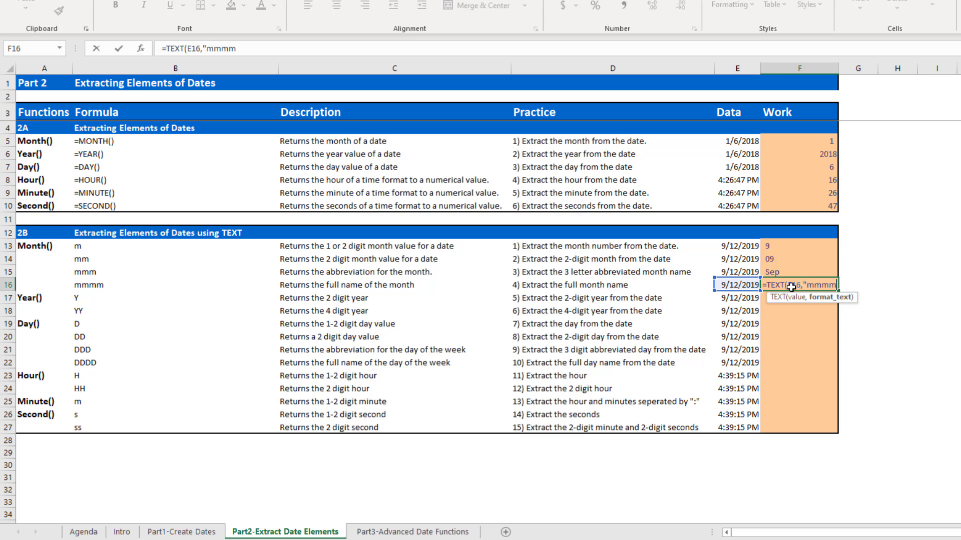
text("))
key(Return)
click(789, 285)
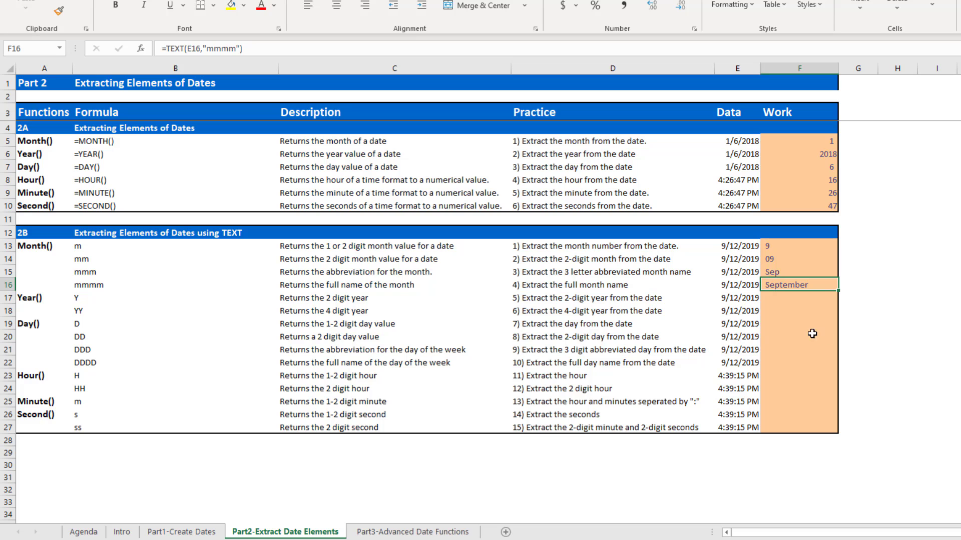
Enter a TEXT formula in F17 that extracts the 2-digit year from the date in E17 with the format "y".
click(784, 297)
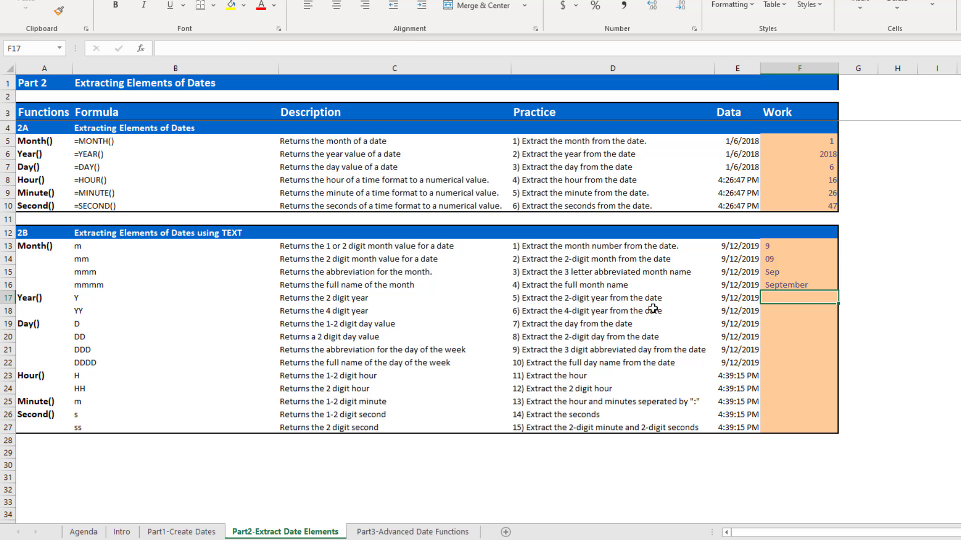
text(=te)
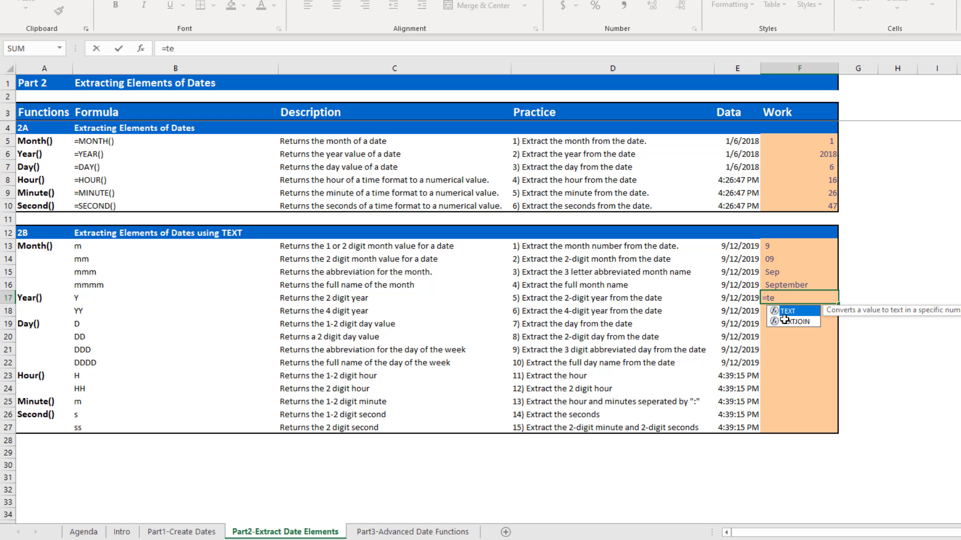
key(Tab)
key(Left)
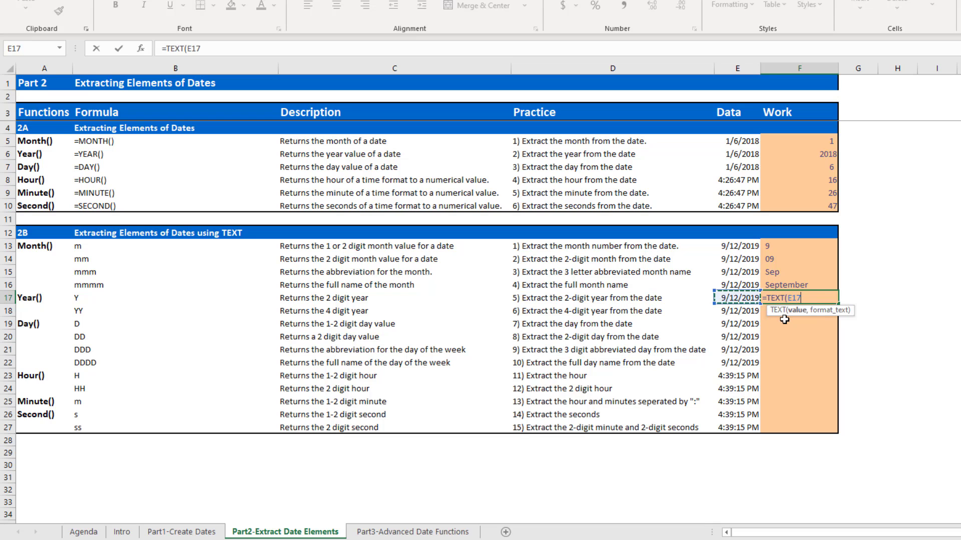
text(,"y")
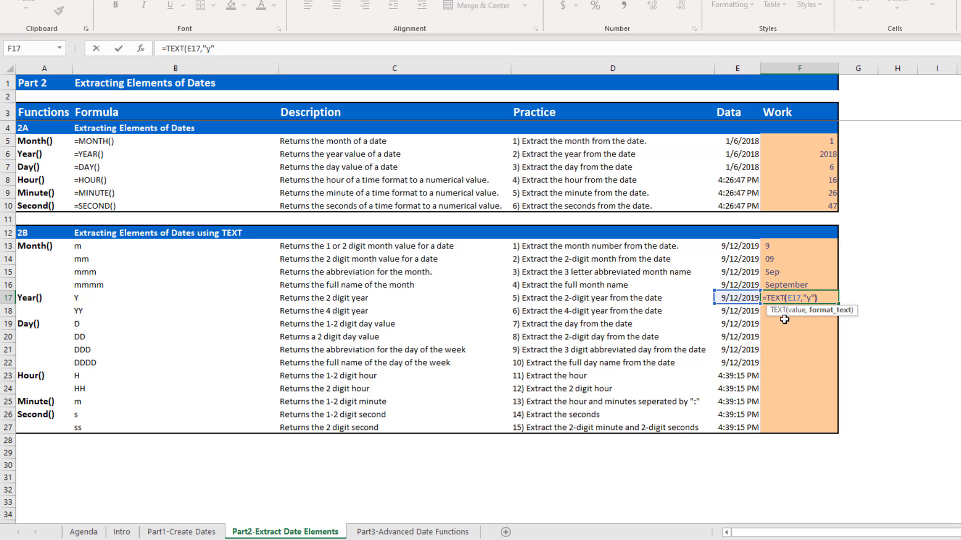
key(Return)
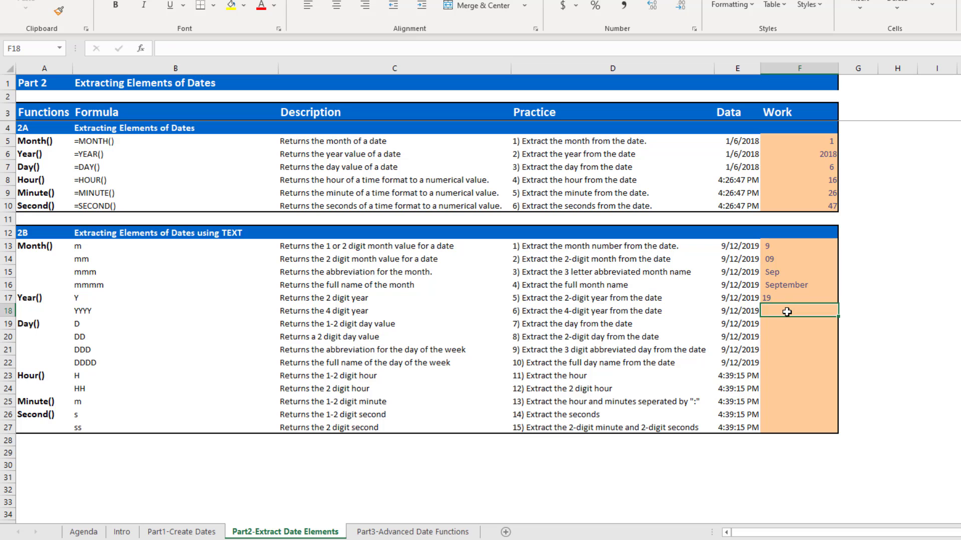
Enter a TEXT formula in F18 that extracts the 4-digit year from the date in E18 with the format "yyyy".
text(=TEXT()
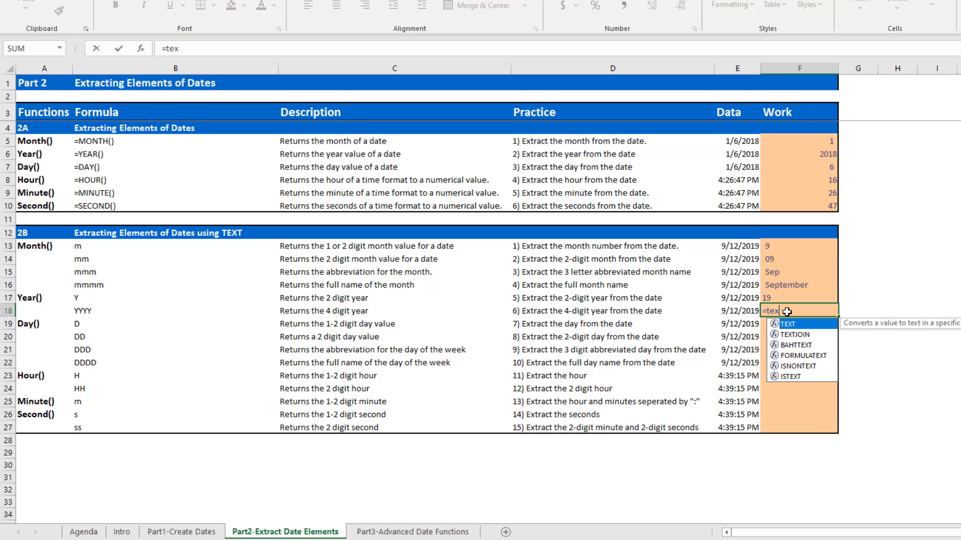
key(Left)
text(,")
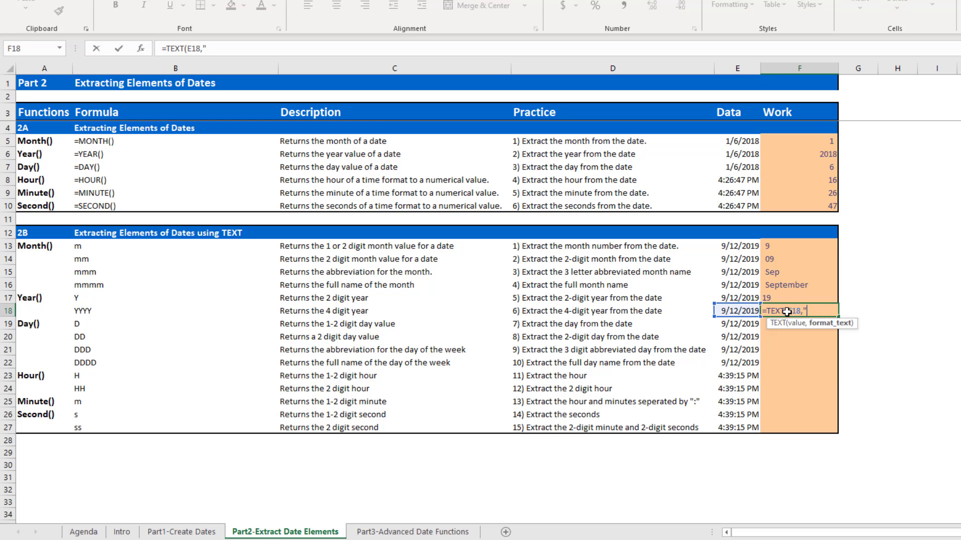
text(yyyy_"))
key(Return)
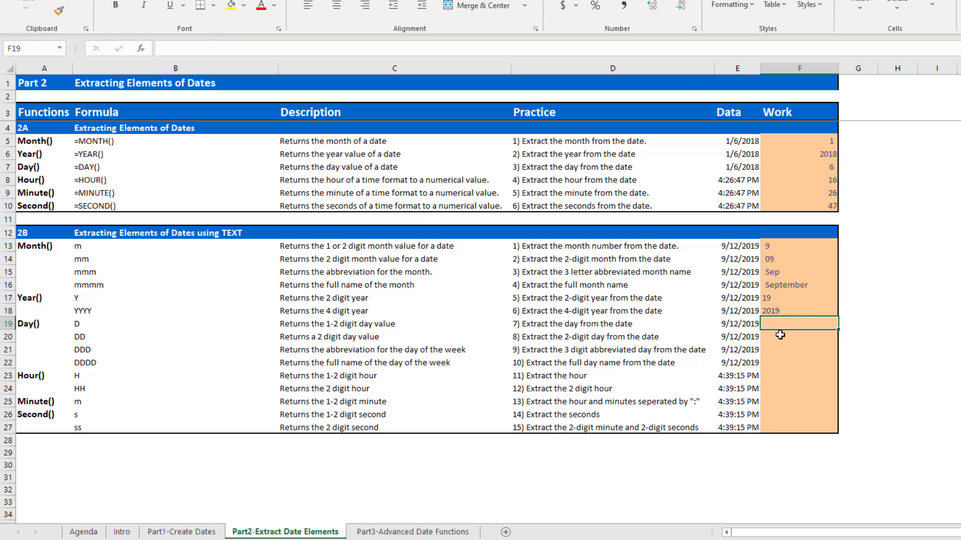
Enter a TEXT formula in F19 that extracts the day number from the date in E19 with the format "D".
key(shift+space)
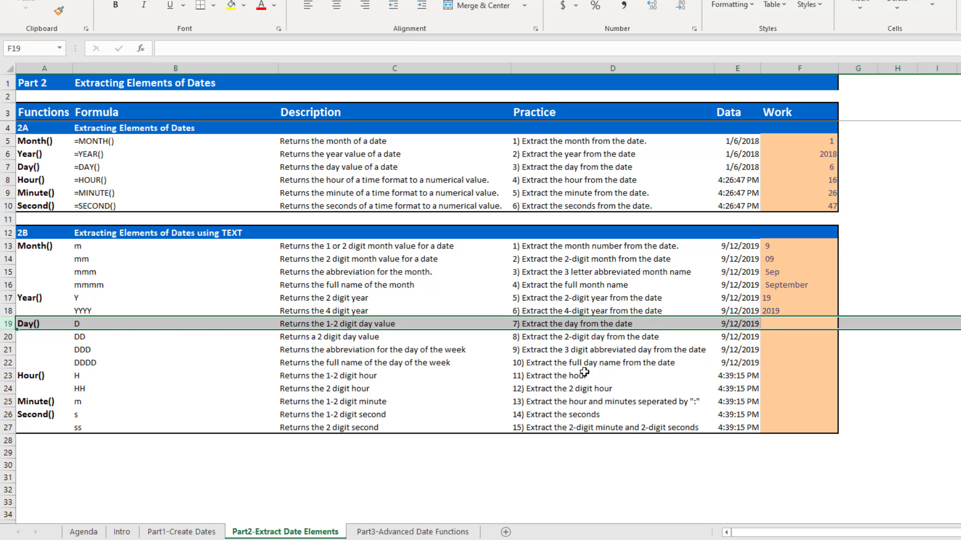
click(789, 320)
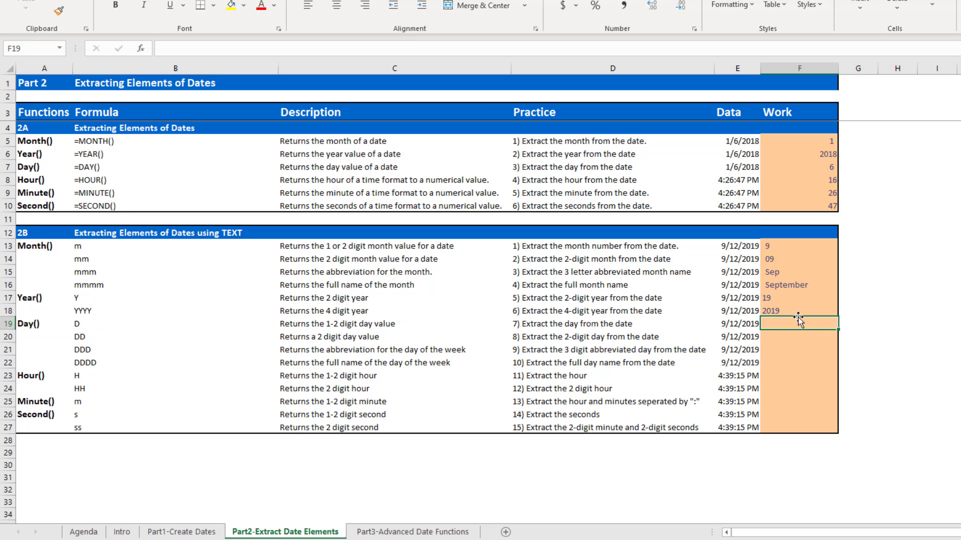
text(=)
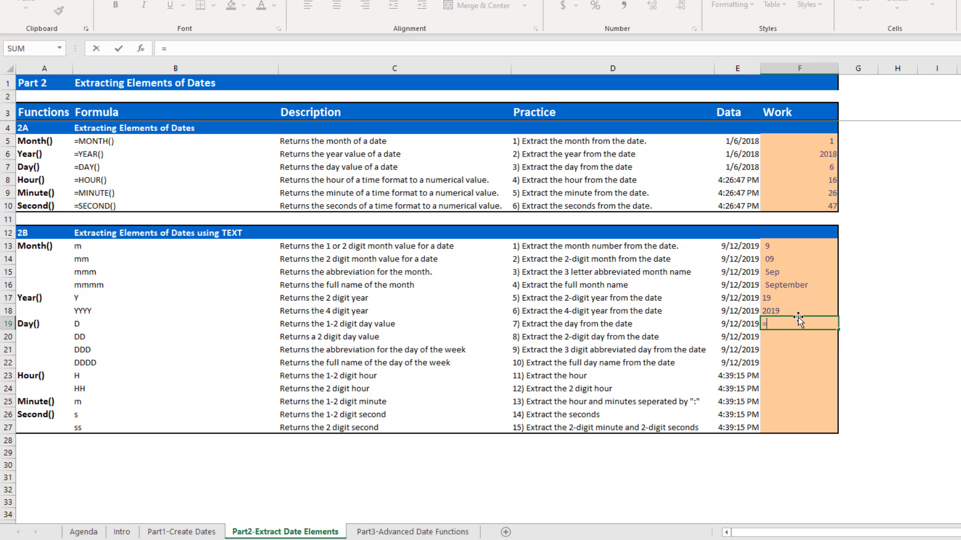
text(tex)
key(Tab)
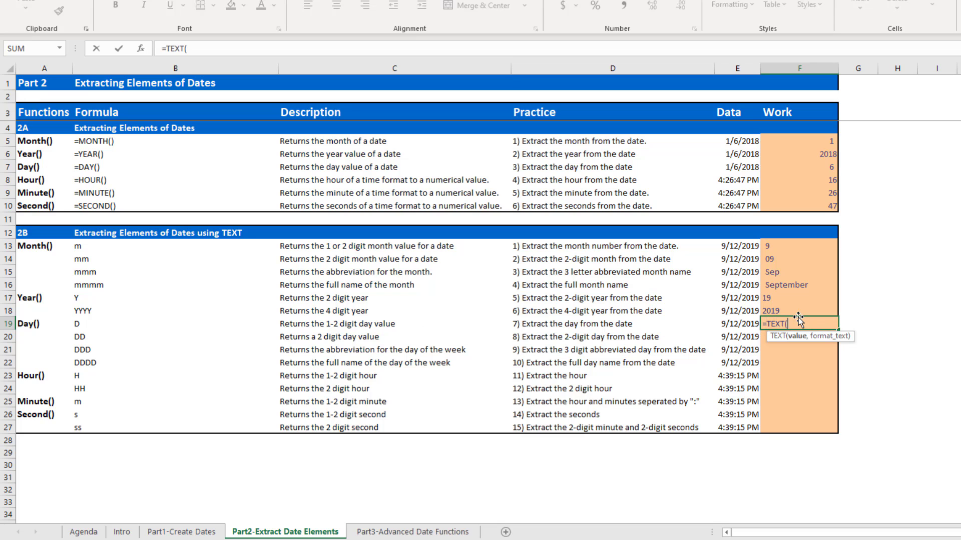
key(Left)
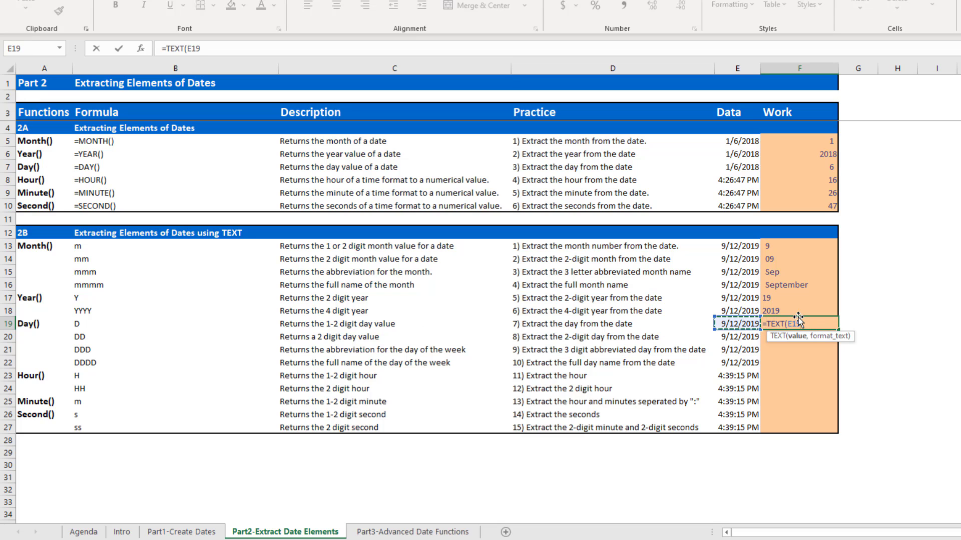
text(,,")
key(BackSpace)
text("D"))
key(Return)
click(797, 320)
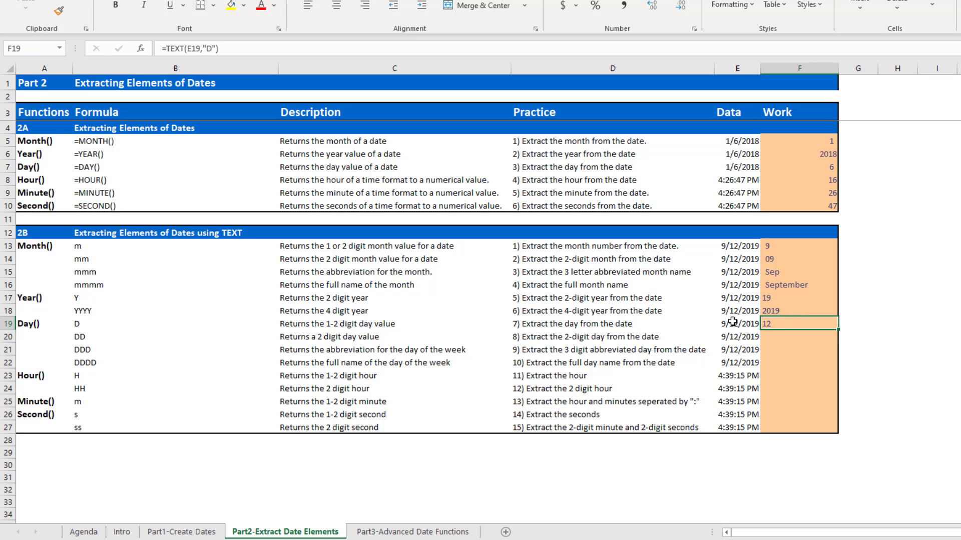
Enter a TEXT formula in F20 that extracts the 2-digit day from the date in E20 with the format "DD".
click(795, 339)
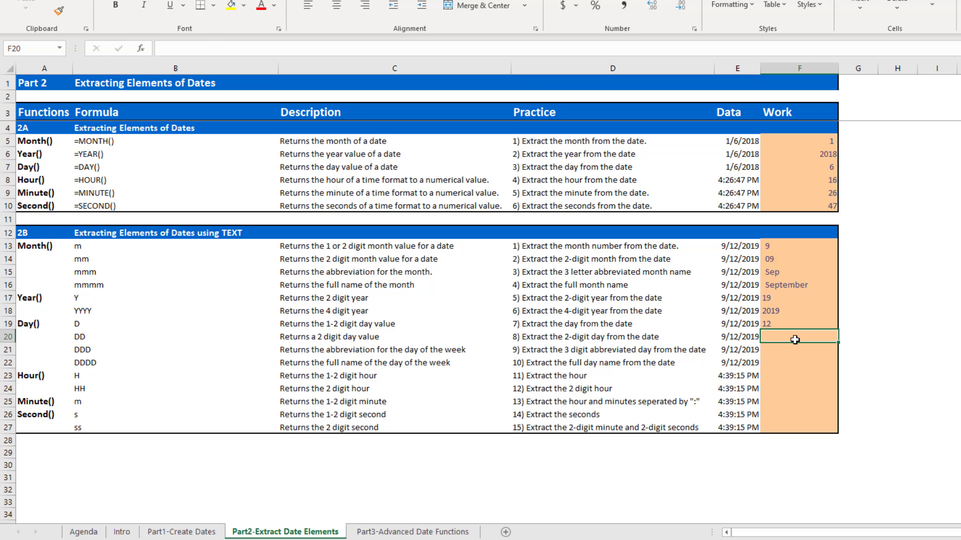
text(=)
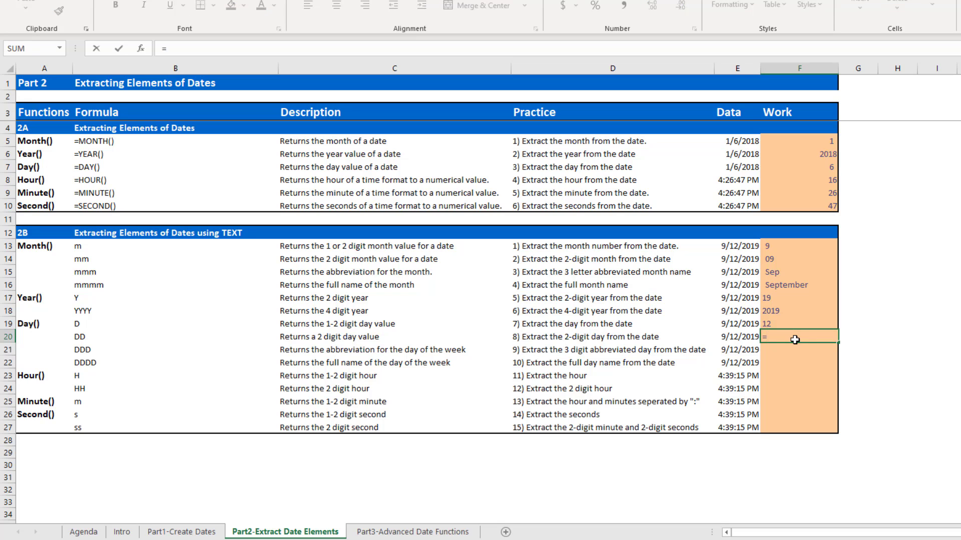
text(TEXT()
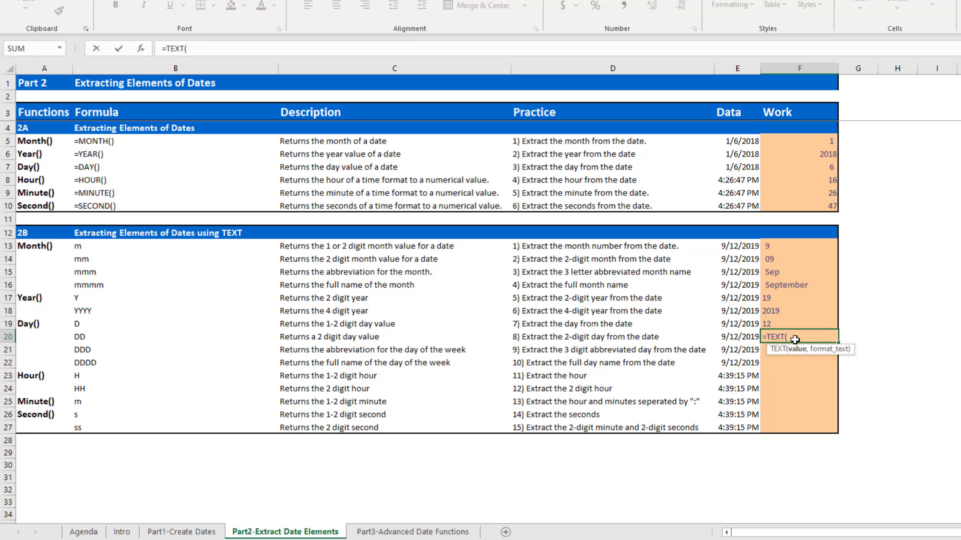
key(Left)
text(,)
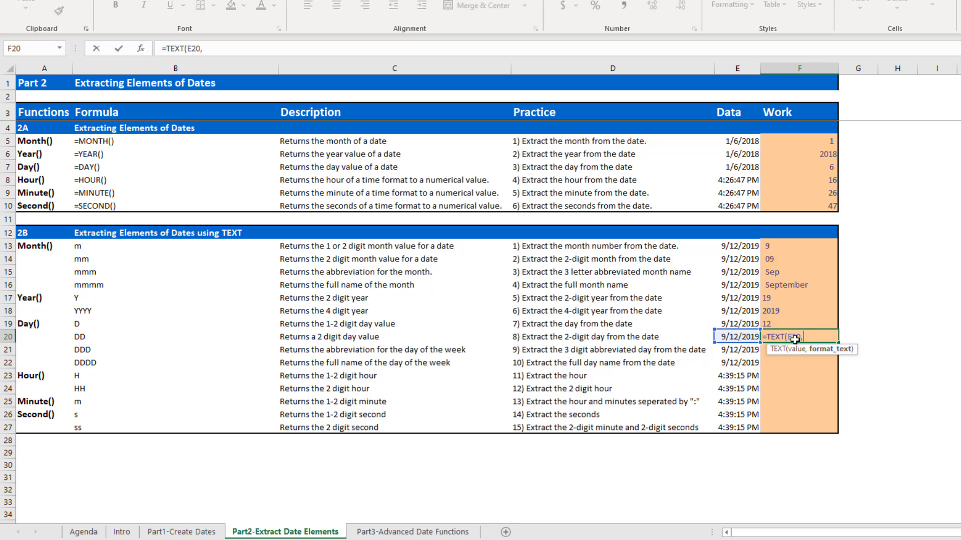
text("dd"))
key(Return)
click(794, 339)
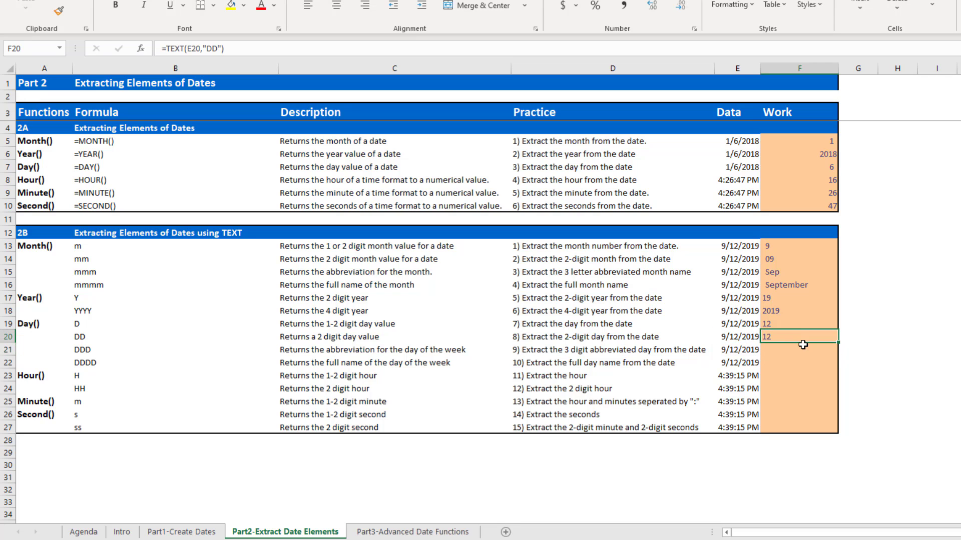
Enter a TEXT formula in F21 that extracts the abbreviated weekday name from the date in E21 with the format "DDD".
click(796, 348)
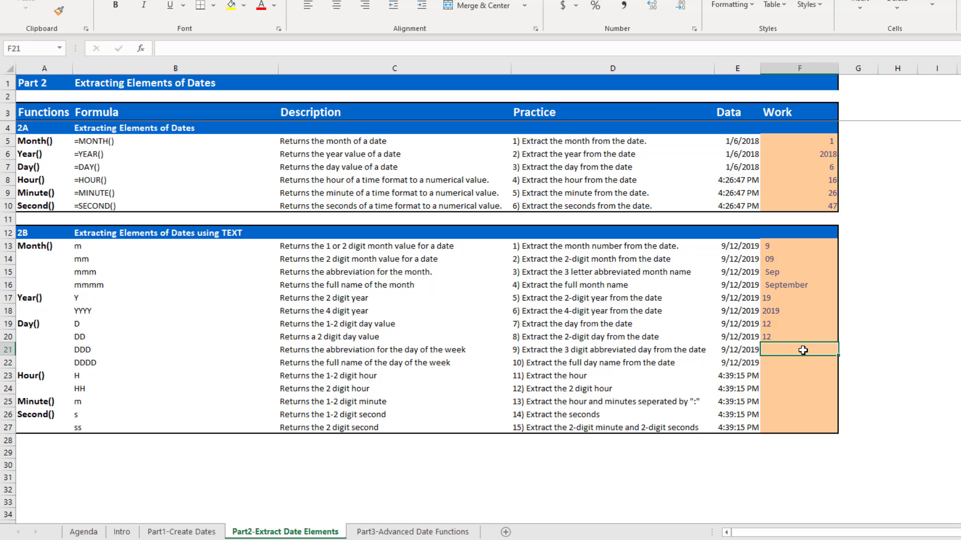
text(=)
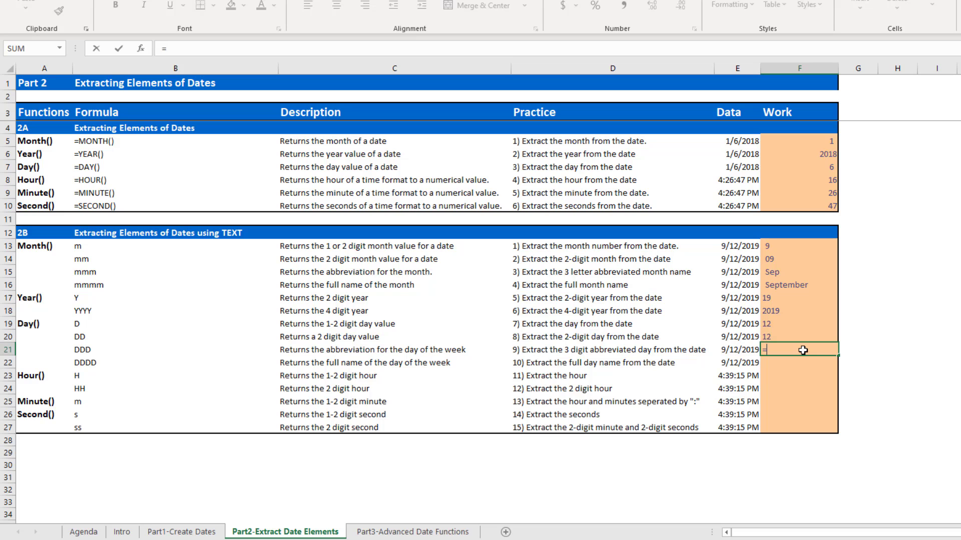
text(text()
key(Left)
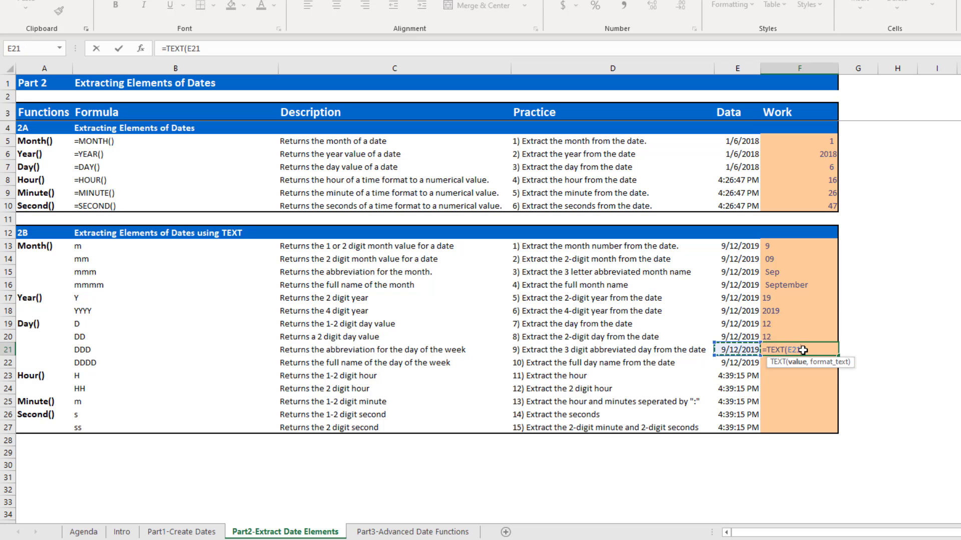
text(,"DDD"))
key(Return)
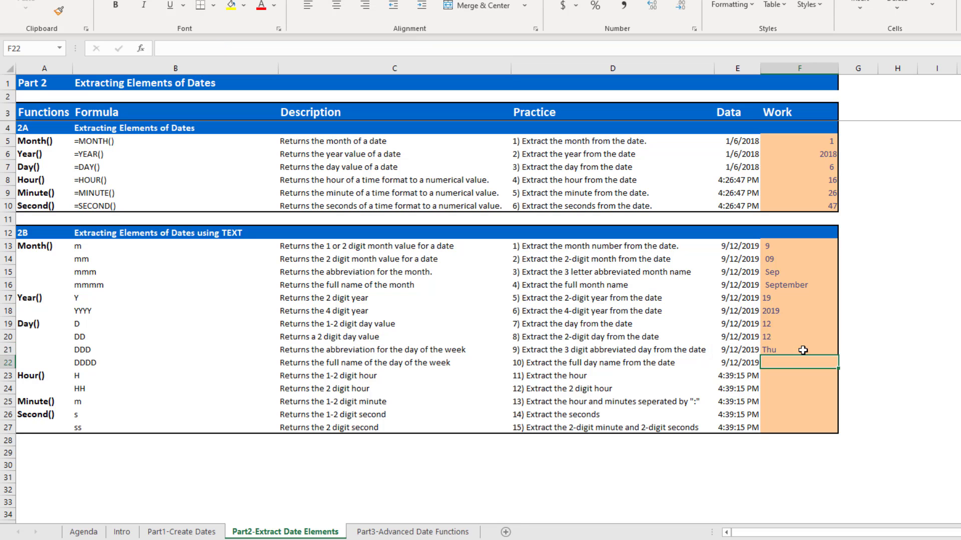
click(738, 353)
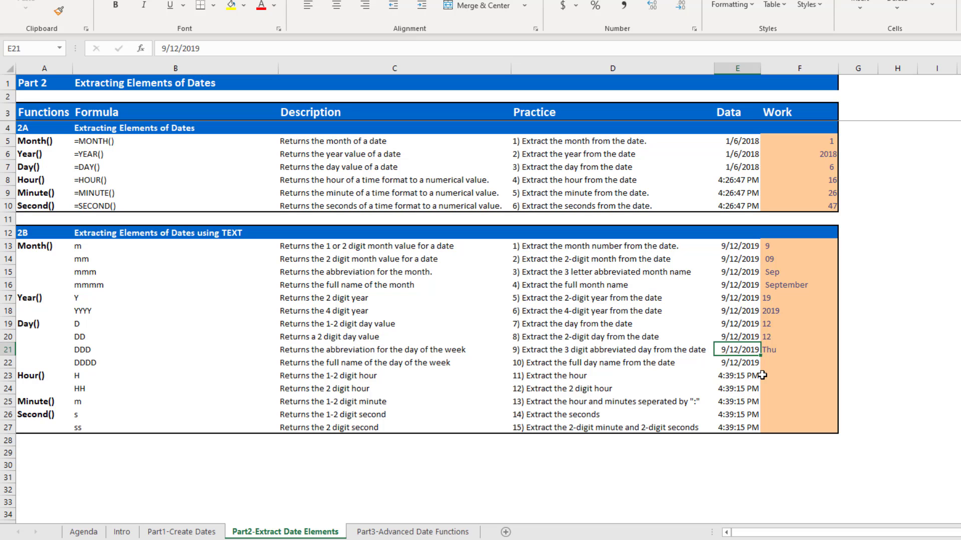
Enter a TEXT formula in F22 that extracts the full weekday name from the date in E22 with the format "DDDD".
key(Down)
key(Right)
text(=)
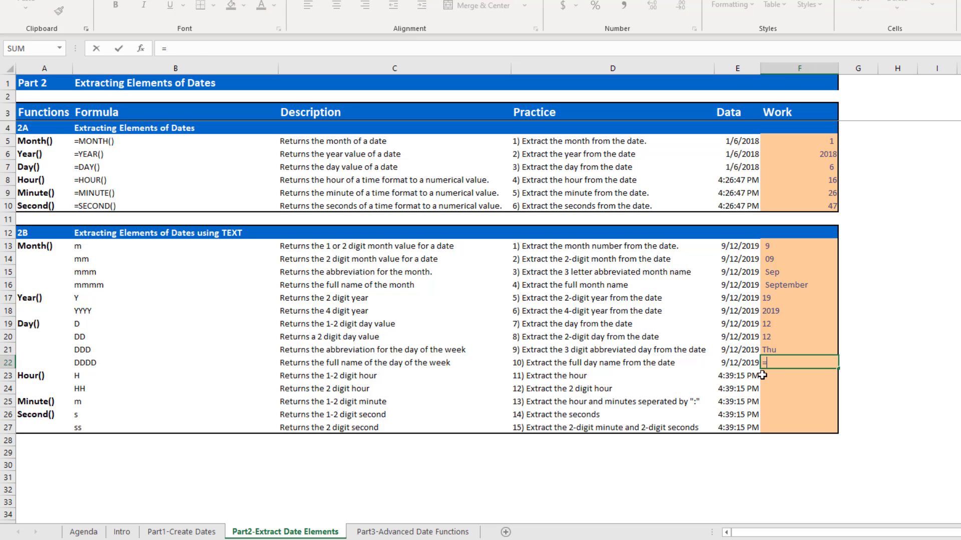
text(text)
key(Tab)
key(Left)
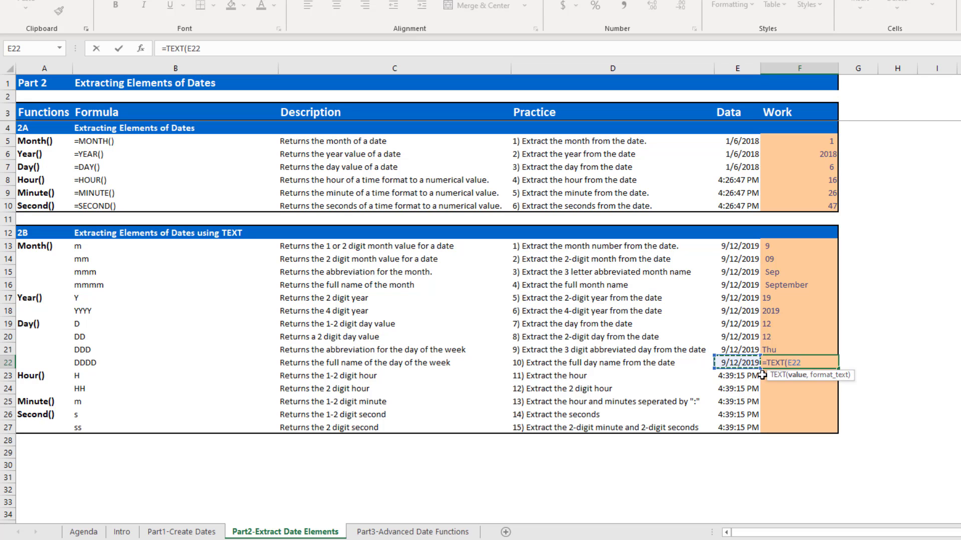
text(,"DDDD"))
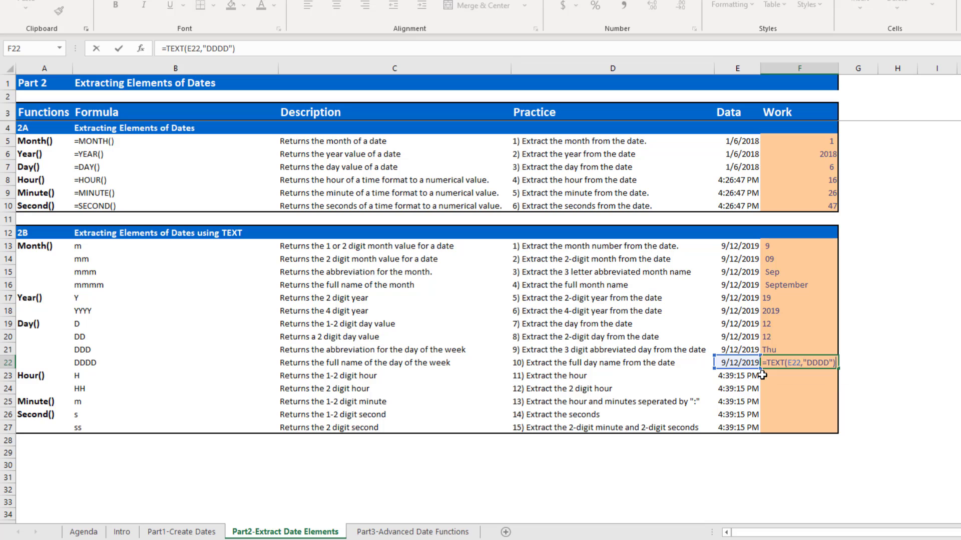
key(Return)
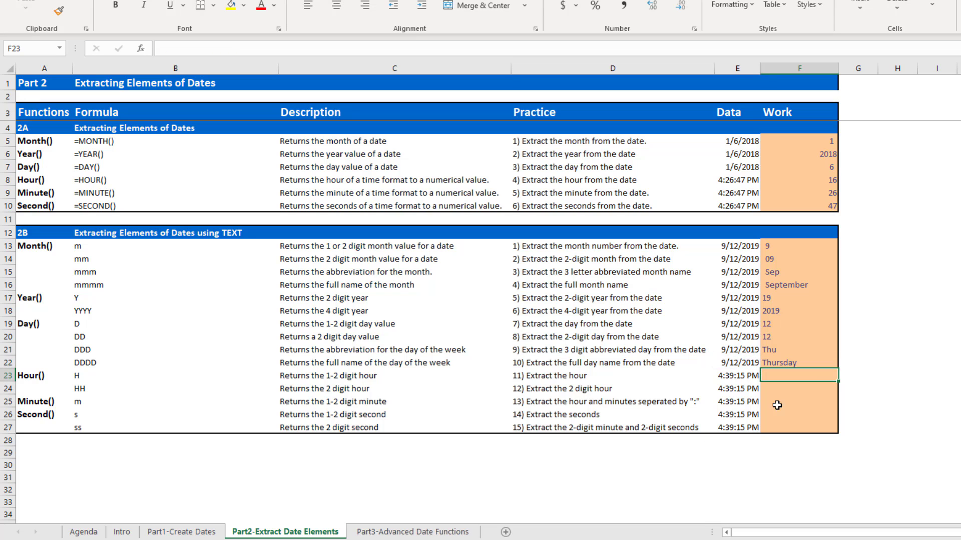
Enter a TEXT formula in F23 that extracts the hour from the time in E23 with the format "H".
text(=)
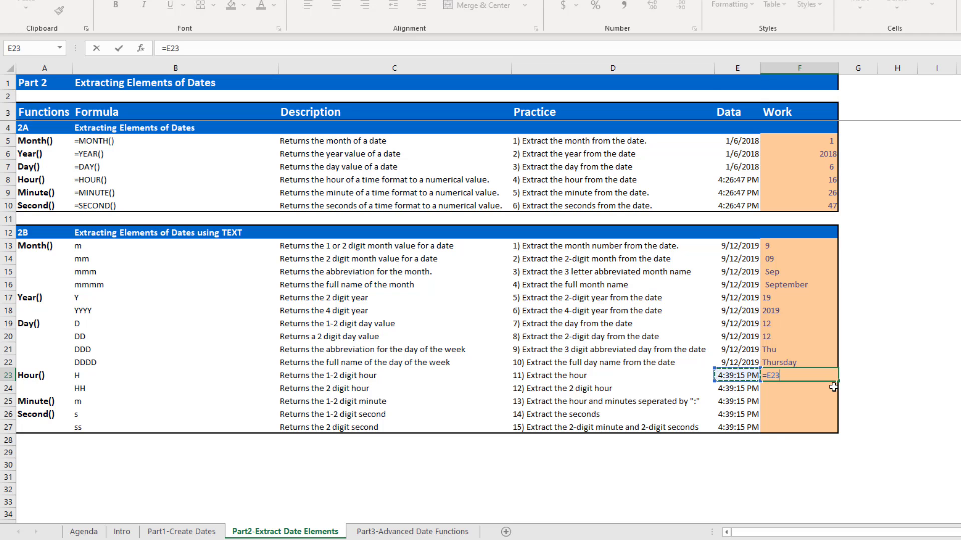
text(text)
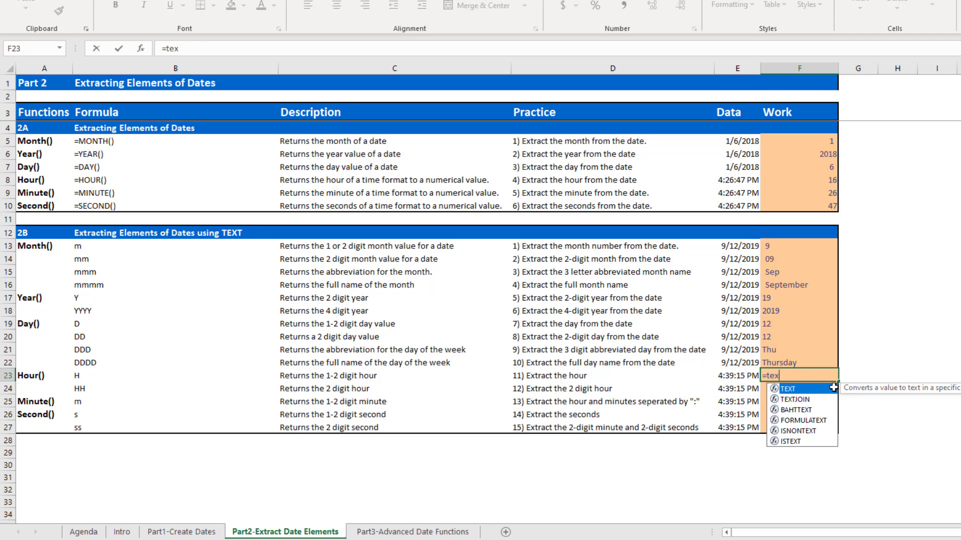
key(Tab)
key(Left)
text(,")
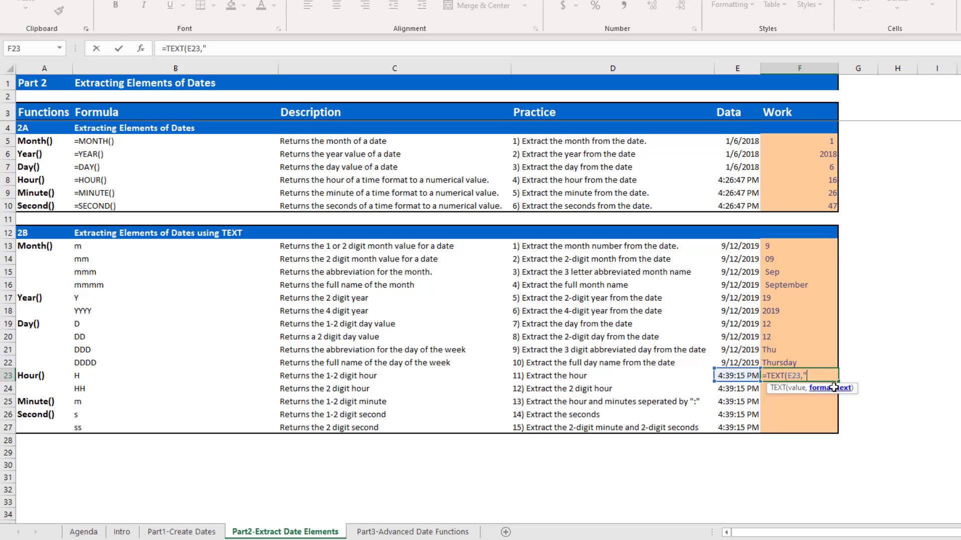
text(H")
key(Return)
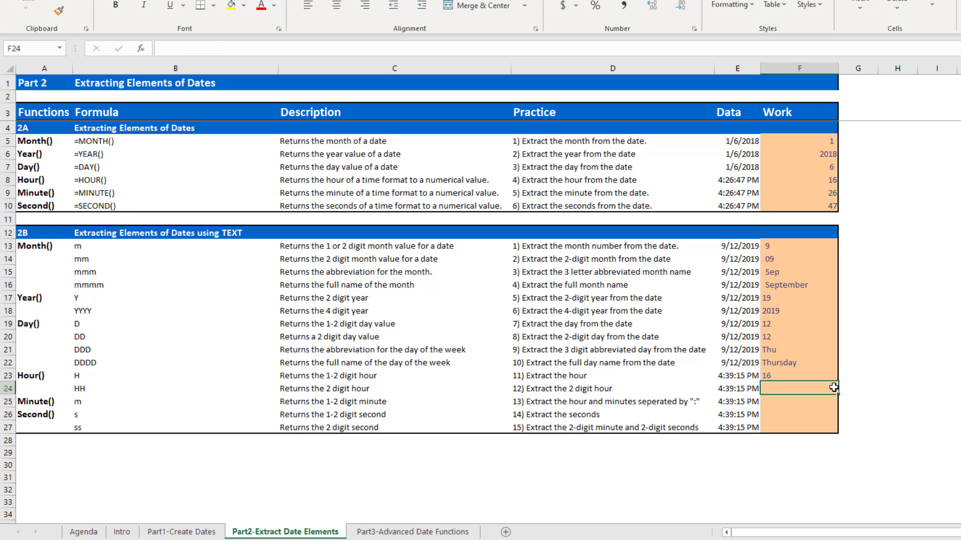
key(Up)
Enter a TEXT formula in F24 that extracts the 2-digit hour from the time in E24 with the format "HH".
key(Down)
text(=)
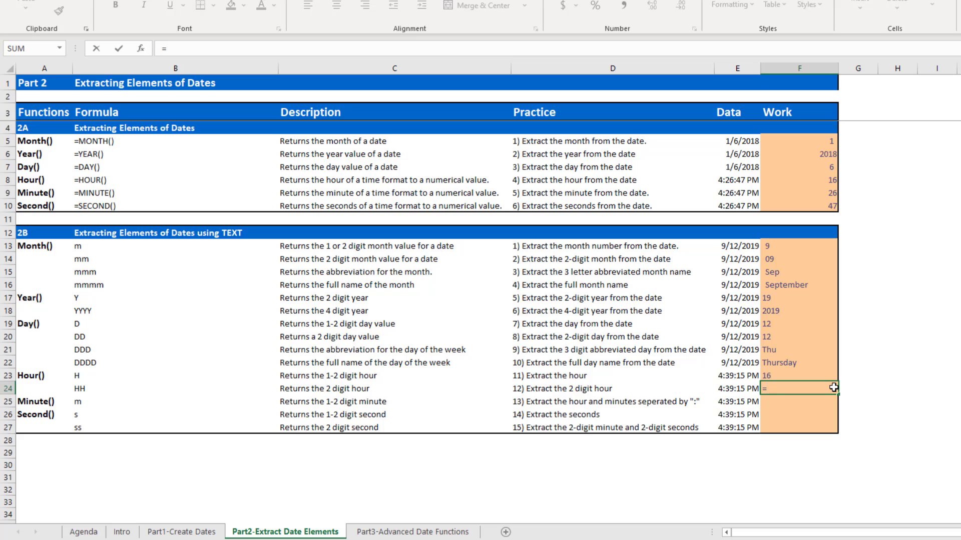
text(te)
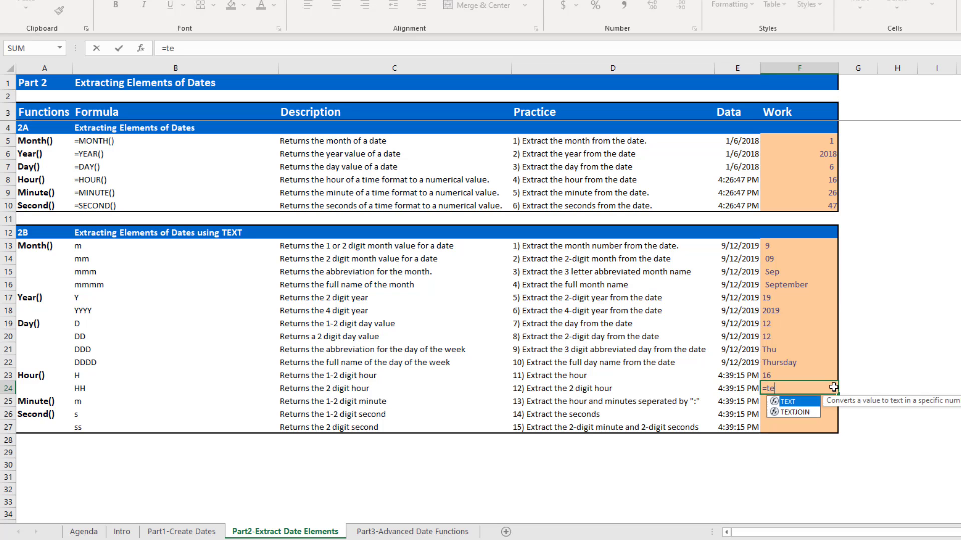
key(Tab)
key(Left)
text(,")
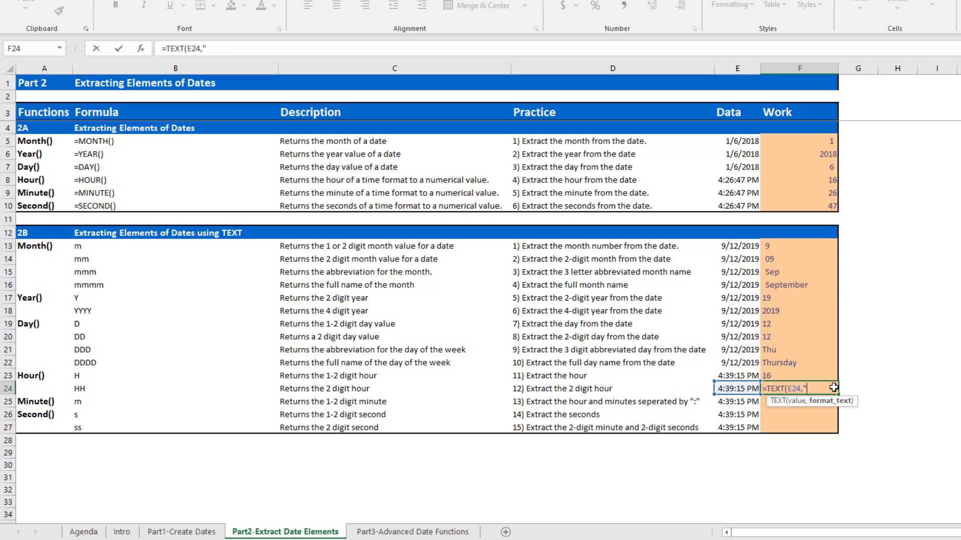
text(HH"))
key(Return)
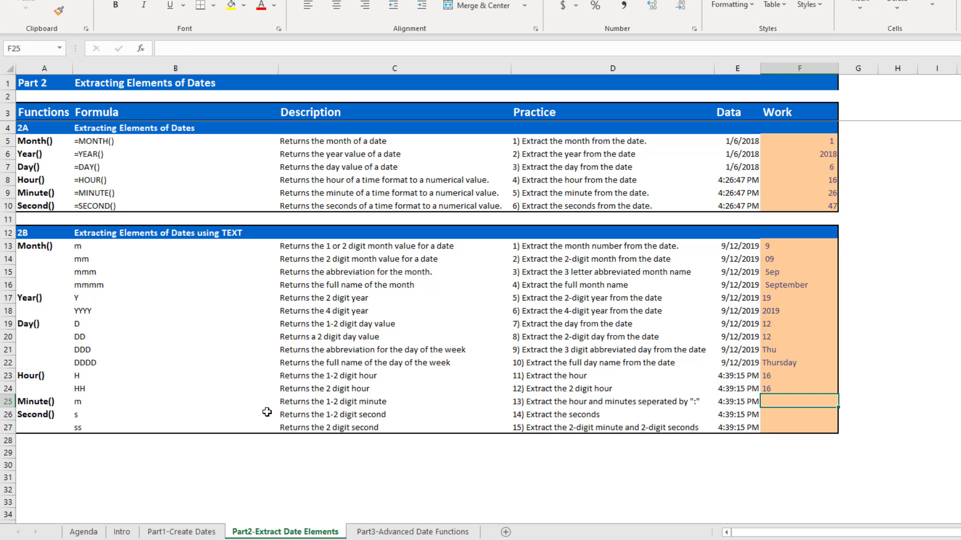
Enter a TEXT formula in F25 that extracts the hour and minutes from the time in E25 with the format "H:m".
text(=)
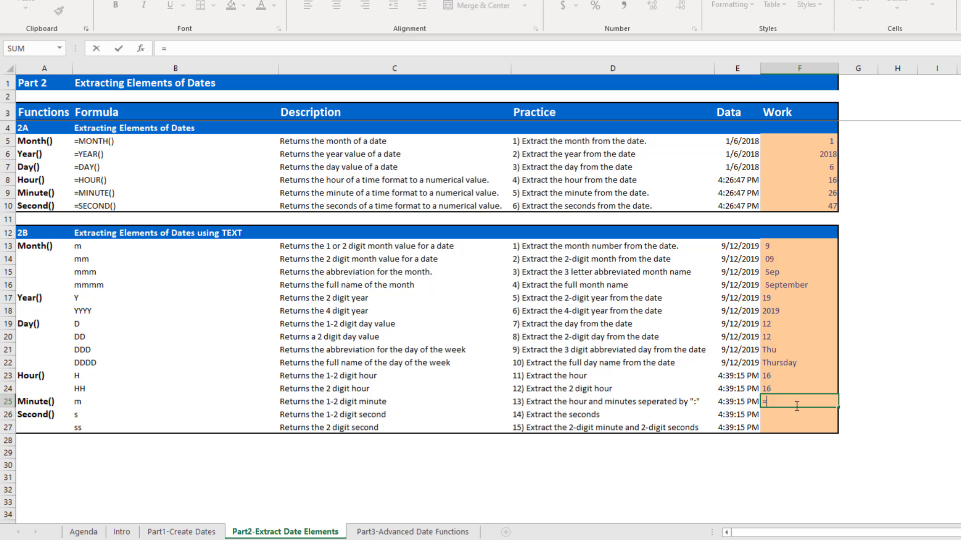
key(BackSpace)
text(=te)
key(Tab)
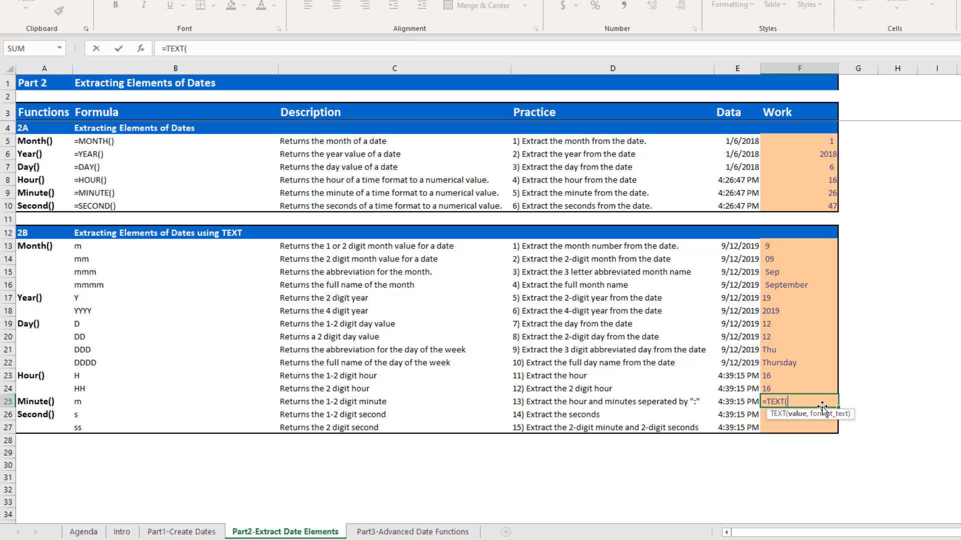
key(Left)
text(,)
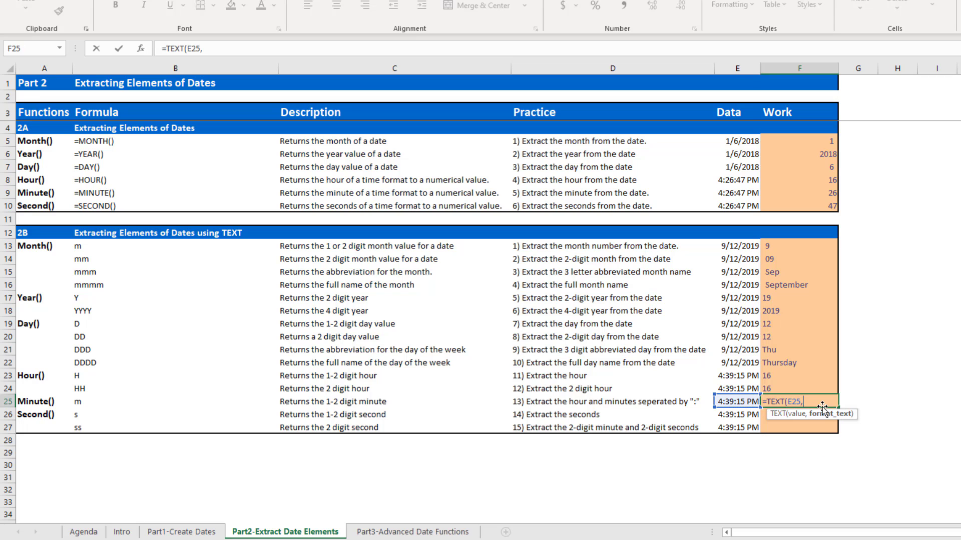
text("H:m")
key(Return)
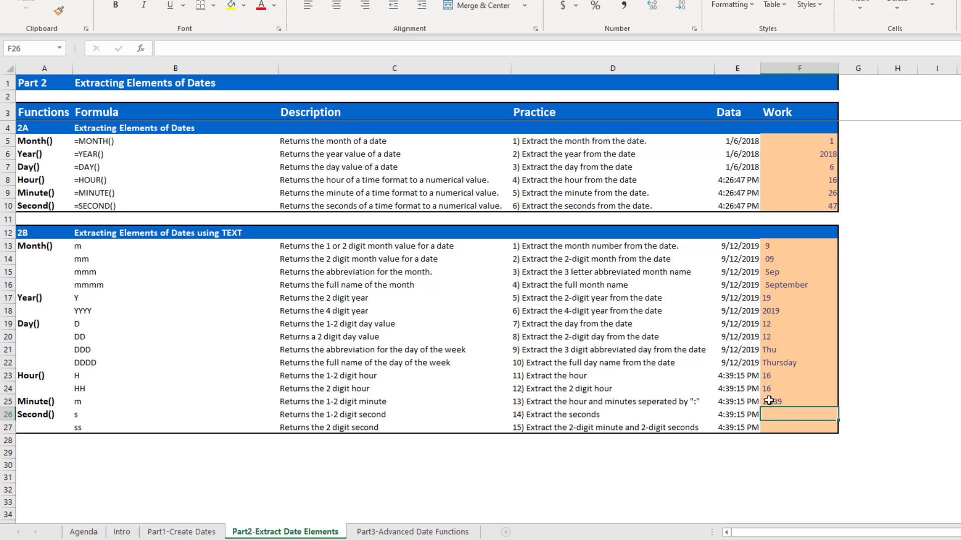
Enter a TEXT formula in F26 that extracts the seconds from the time in E26 with the format "s".
text(=tex)
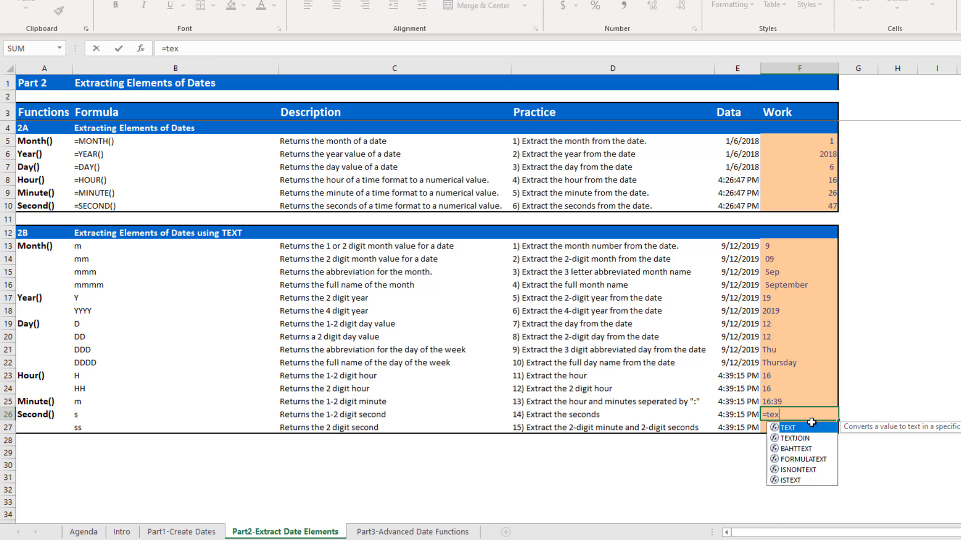
key(Tab)
key(Left)
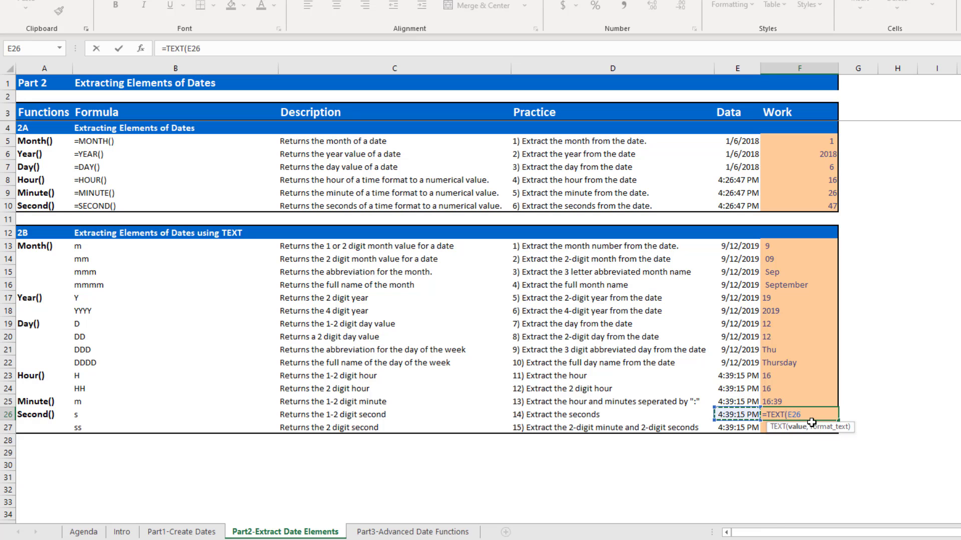
text(,"s"))
key(Return)
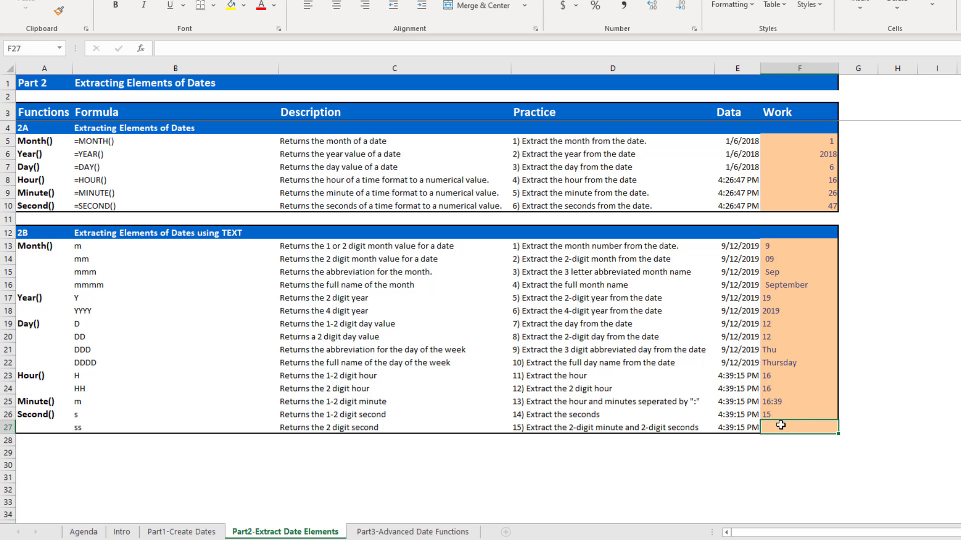
Enter a TEXT formula in F27 that extracts the minutes and seconds from the time in E27 with the format "m:s".
text(=)
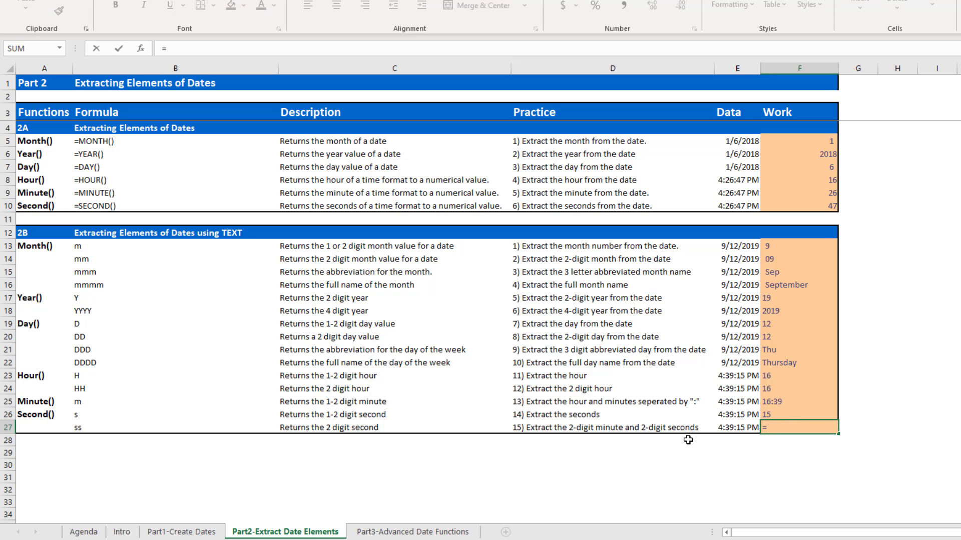
text(text)
key(Tab)
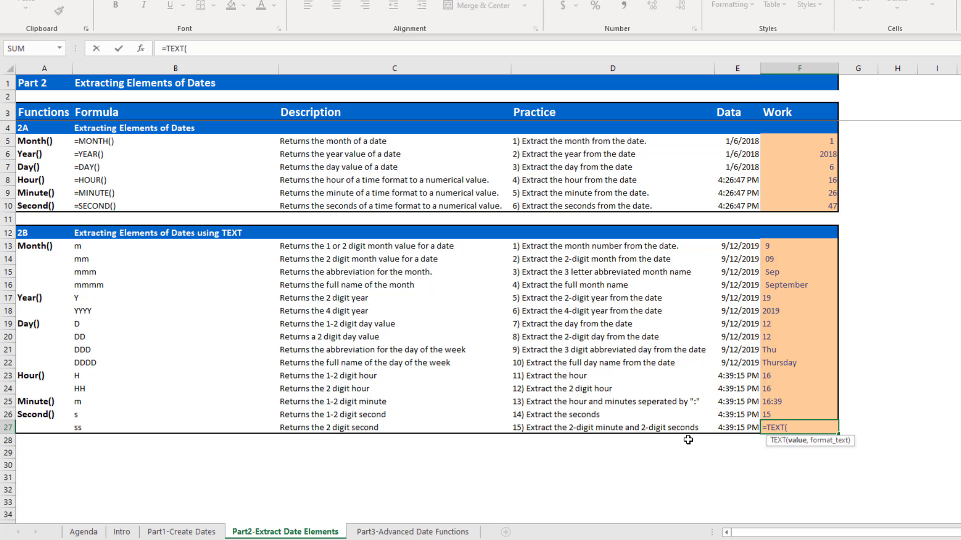
key(Left)
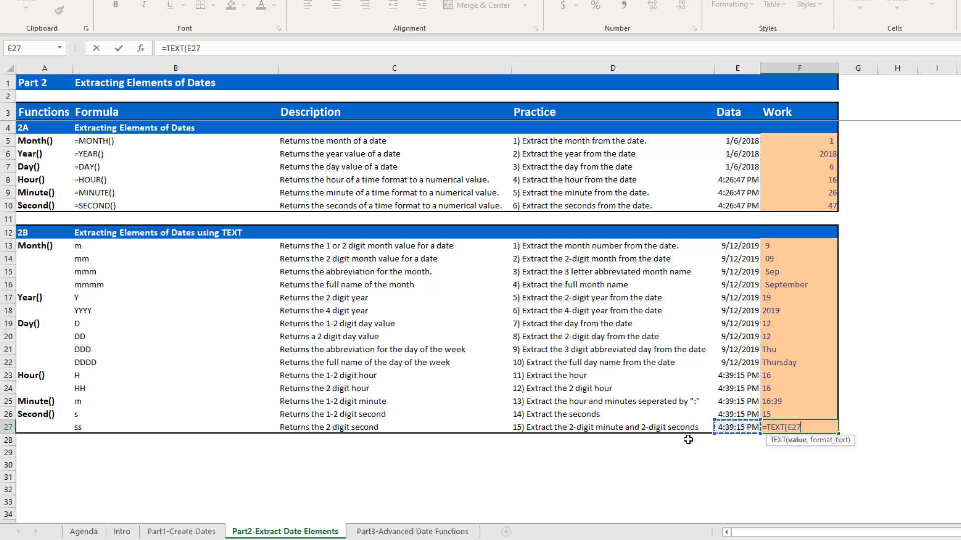
text(,"m:s")
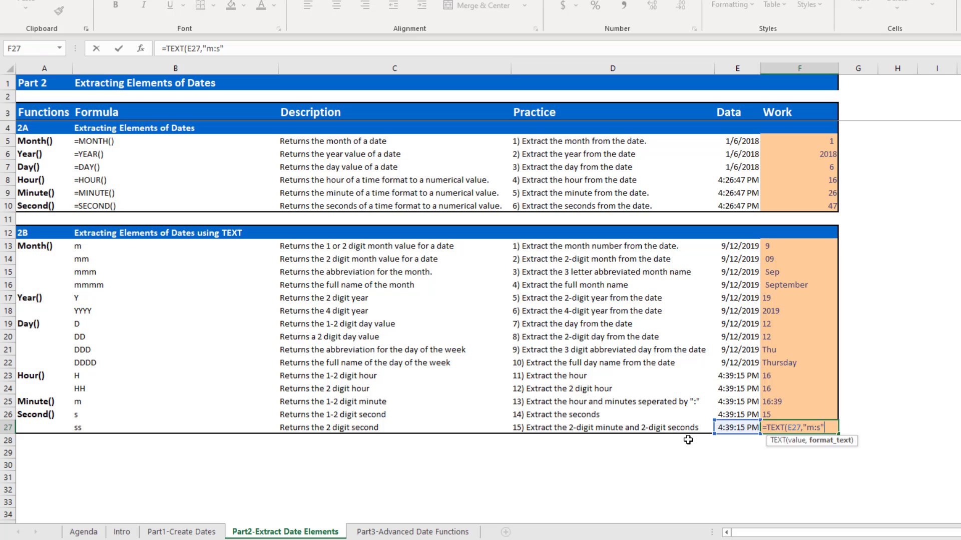
key(Return)
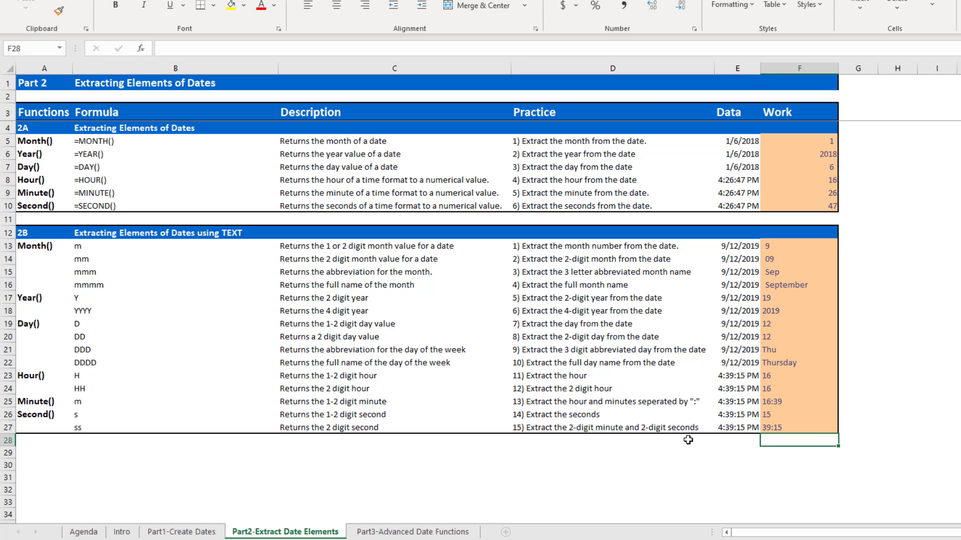